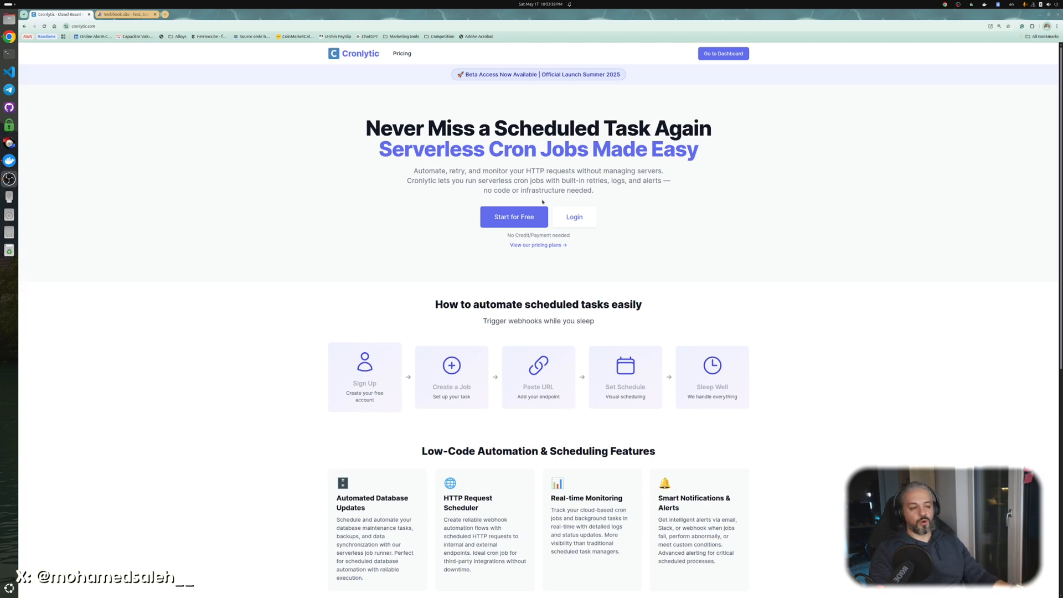
Copy the unique Webhook.site URL and return to the Cronlytic landing page.
left_click(131, 14)
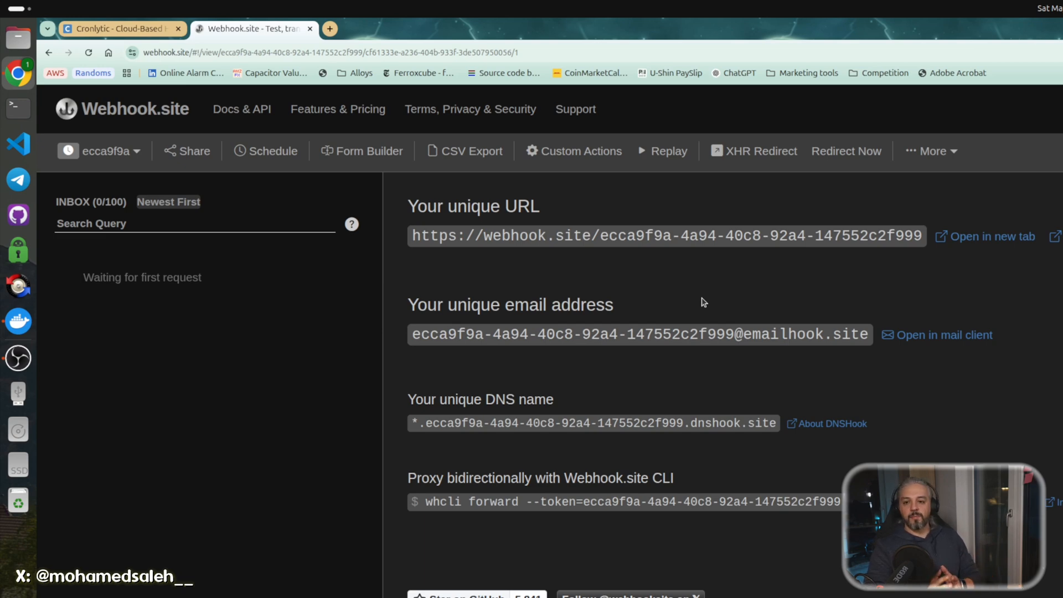
left_click(731, 237)
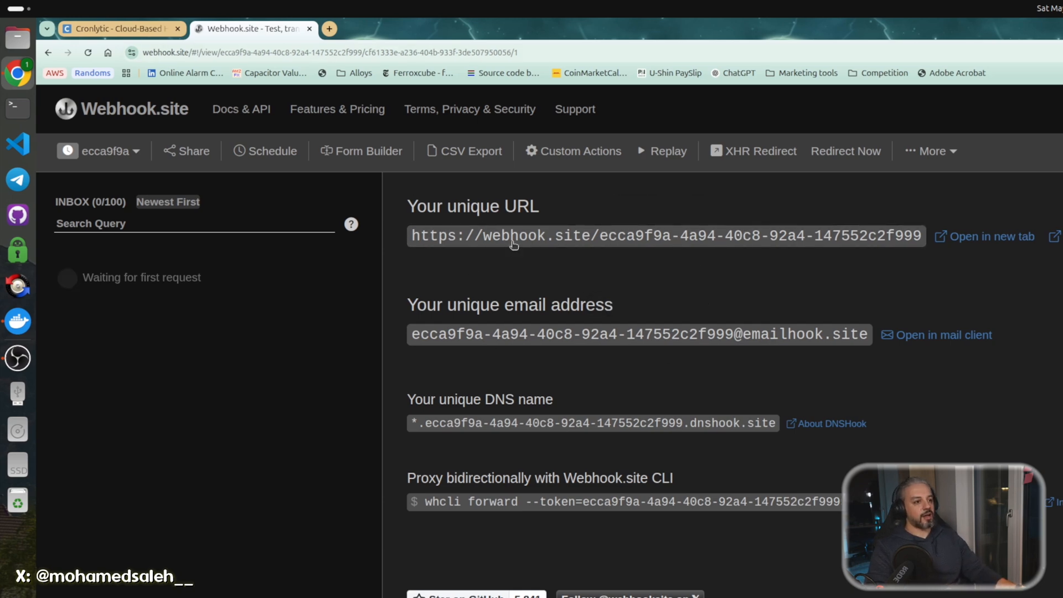
left_click(512, 238)
left_click(124, 34)
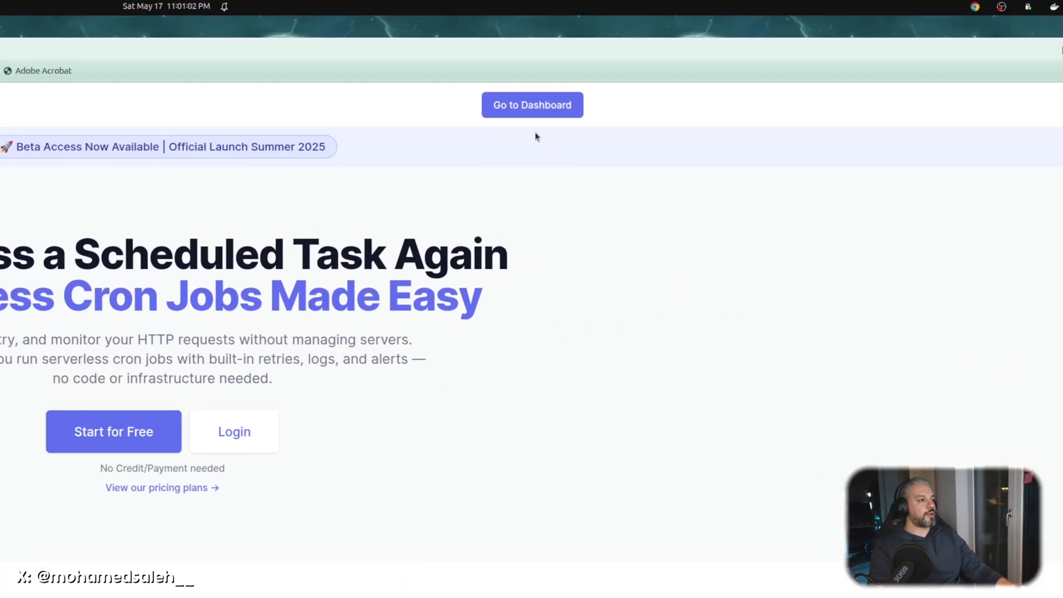
Sign in to the Cronlytic dashboard with the saved credentials and start the first cron job.
left_click(520, 108)
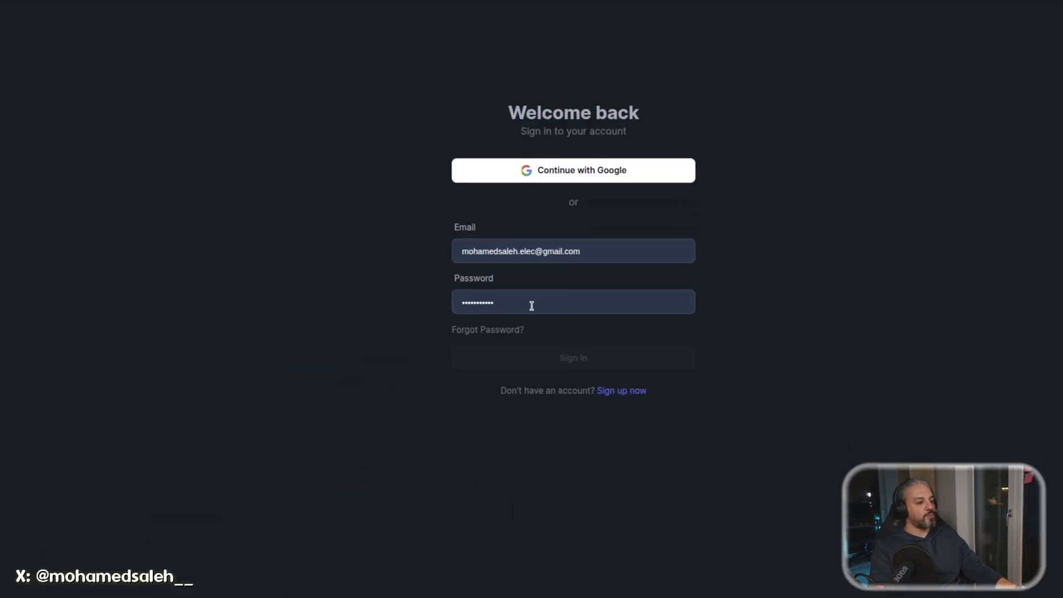
left_click(548, 302)
left_click(617, 331)
left_click(688, 355)
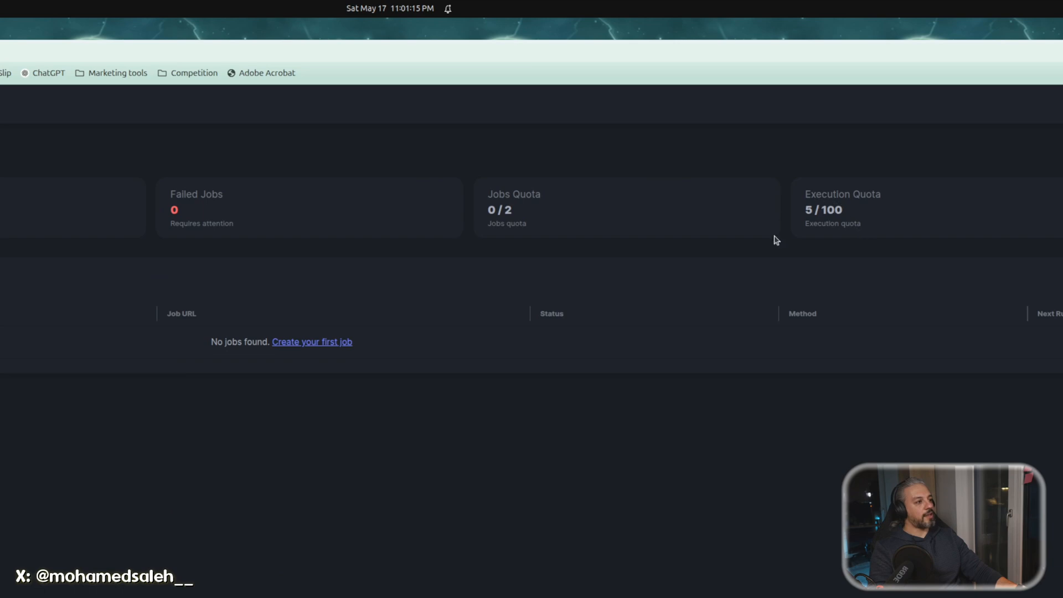
left_click(312, 343)
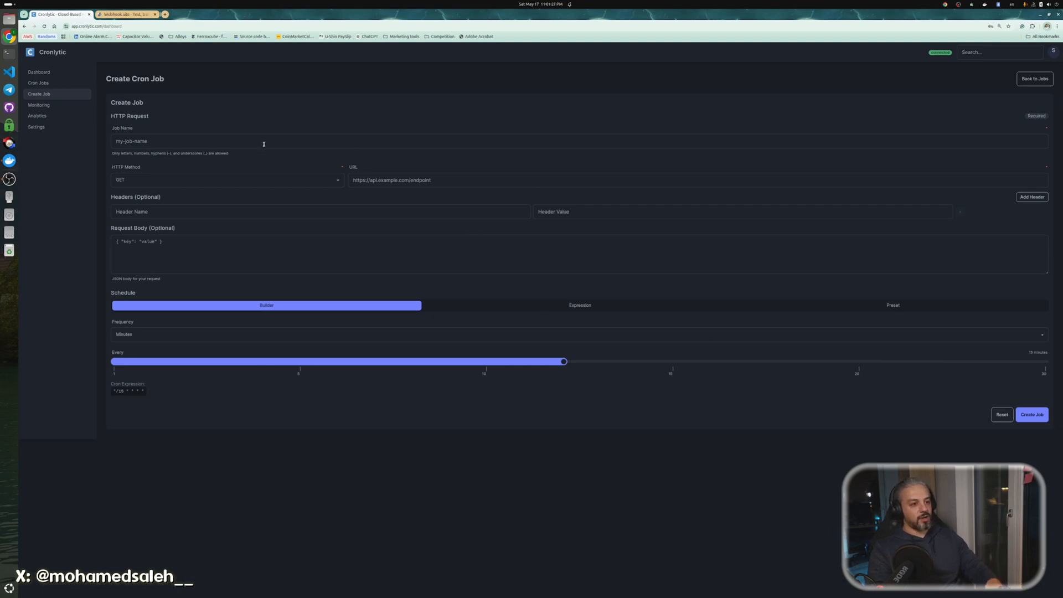
Enter n8n_myworkflow as the new cron job's name.
left_click(221, 139)
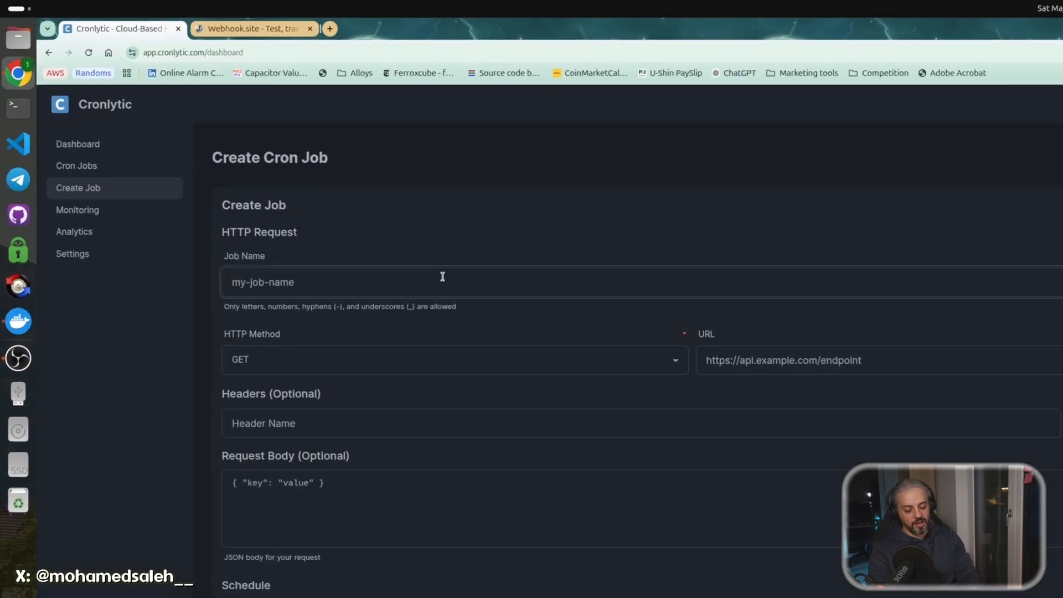
type("n8n_m")
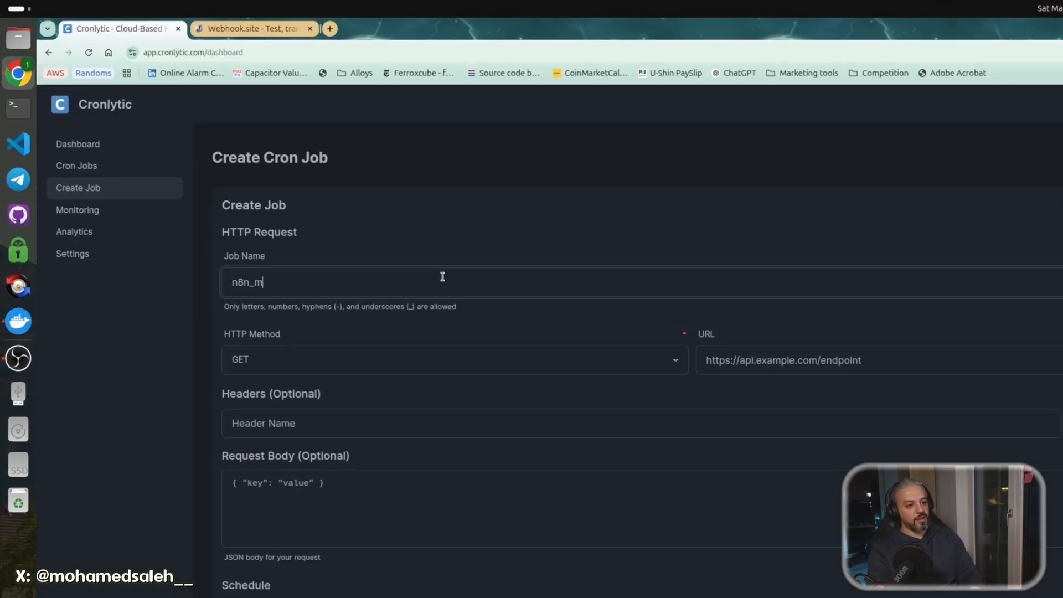
type("yworkflow")
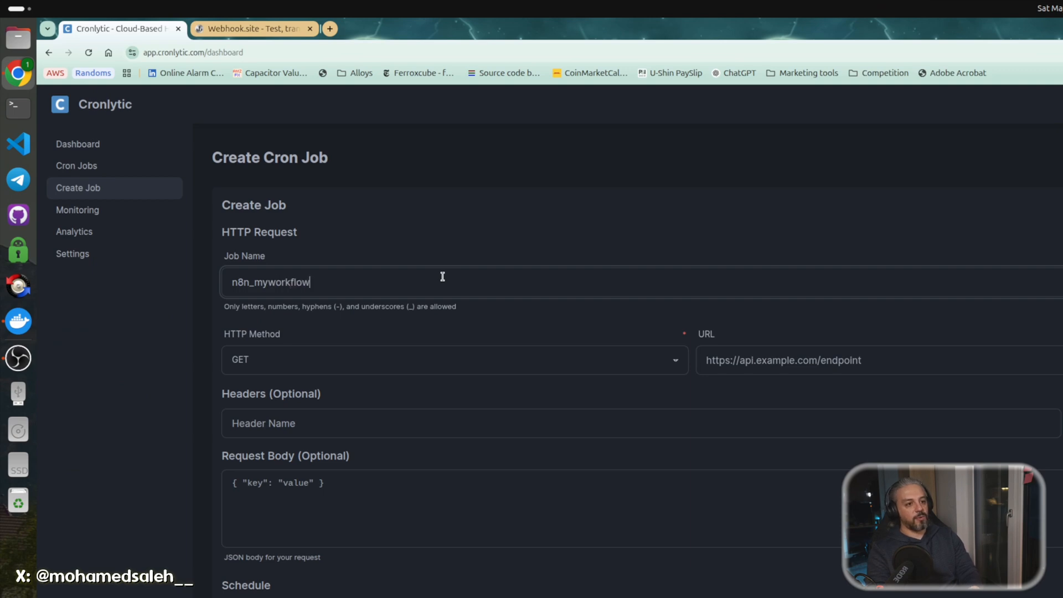
left_click(630, 365)
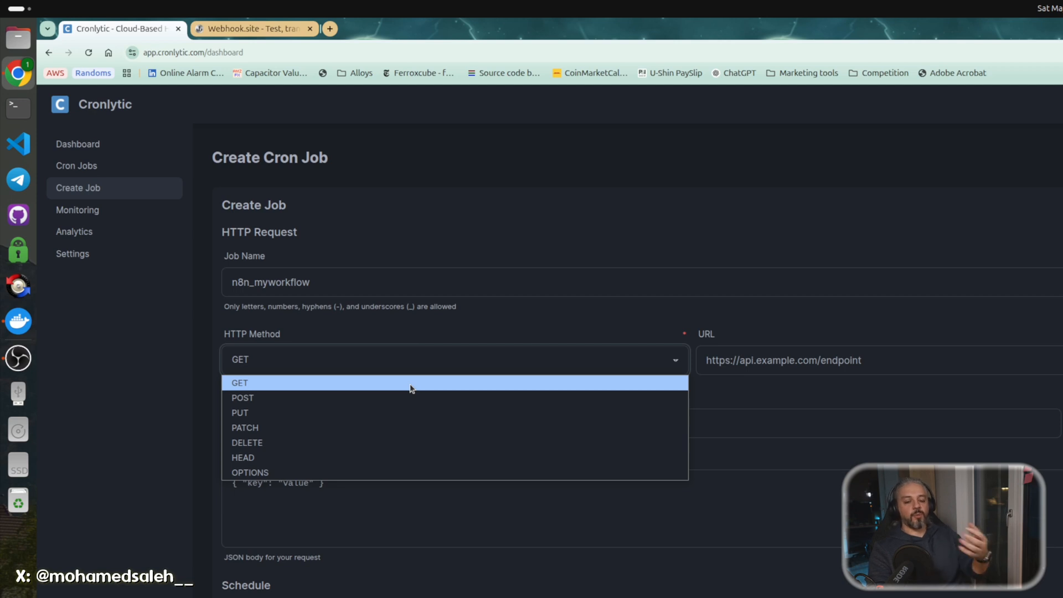
Keep GET, paste the webhook.site URL as the target, and add header Test with value 132.
left_click(742, 366)
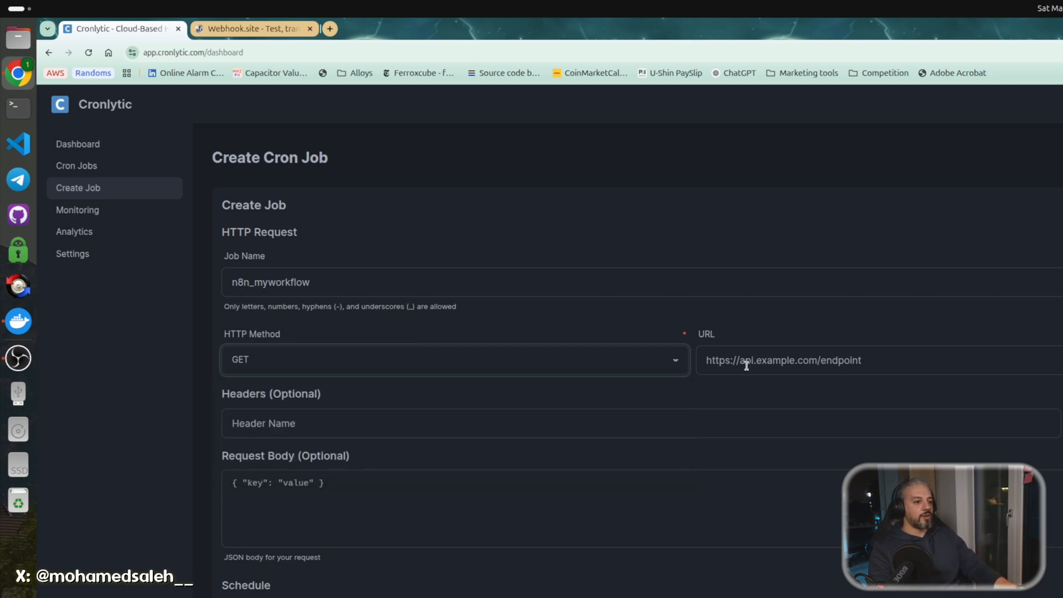
left_click(861, 361)
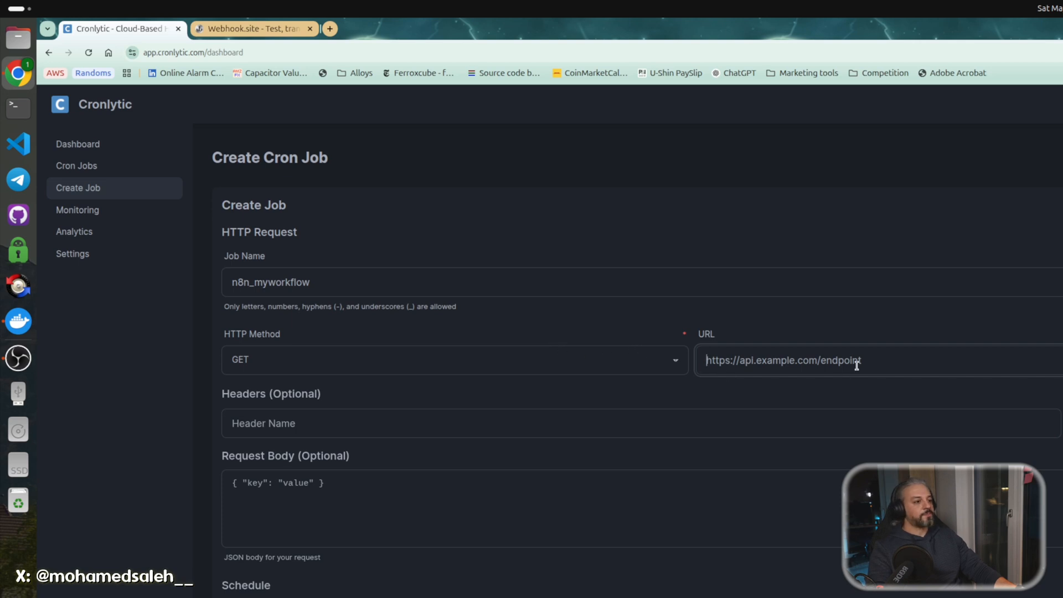
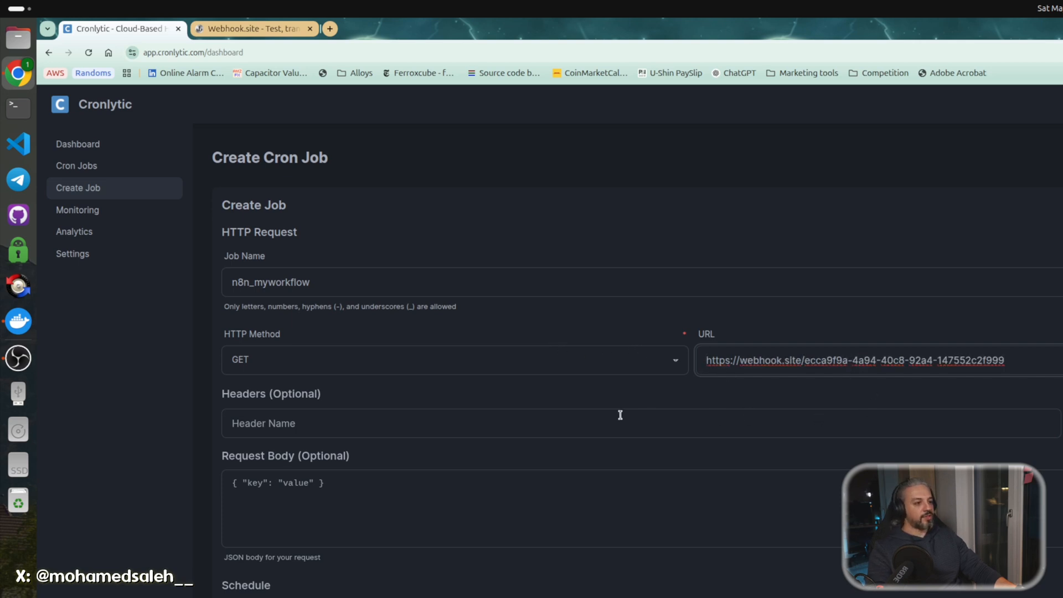
left_click(510, 426)
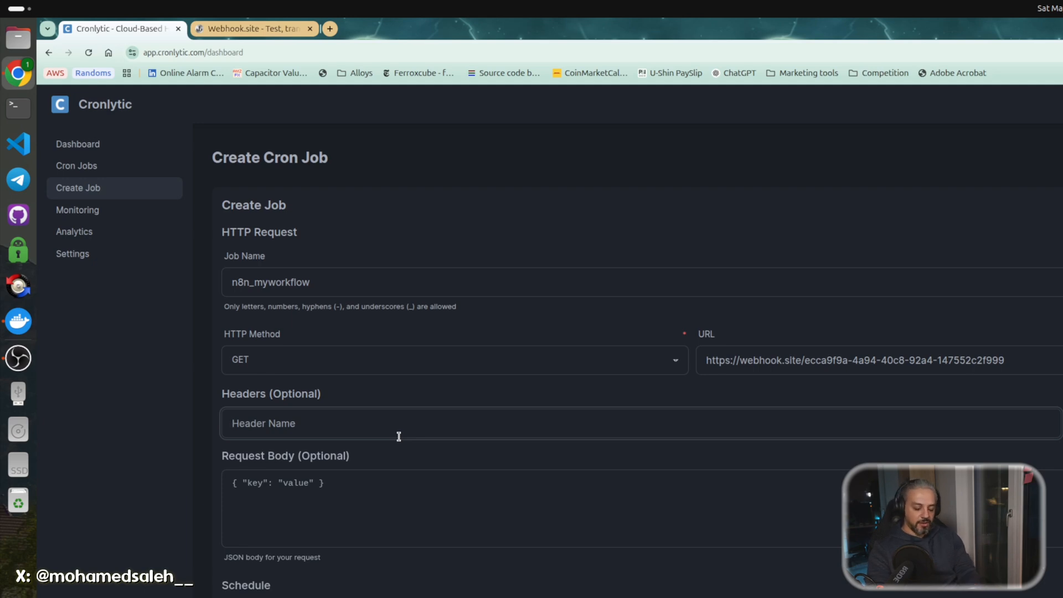
type("Test")
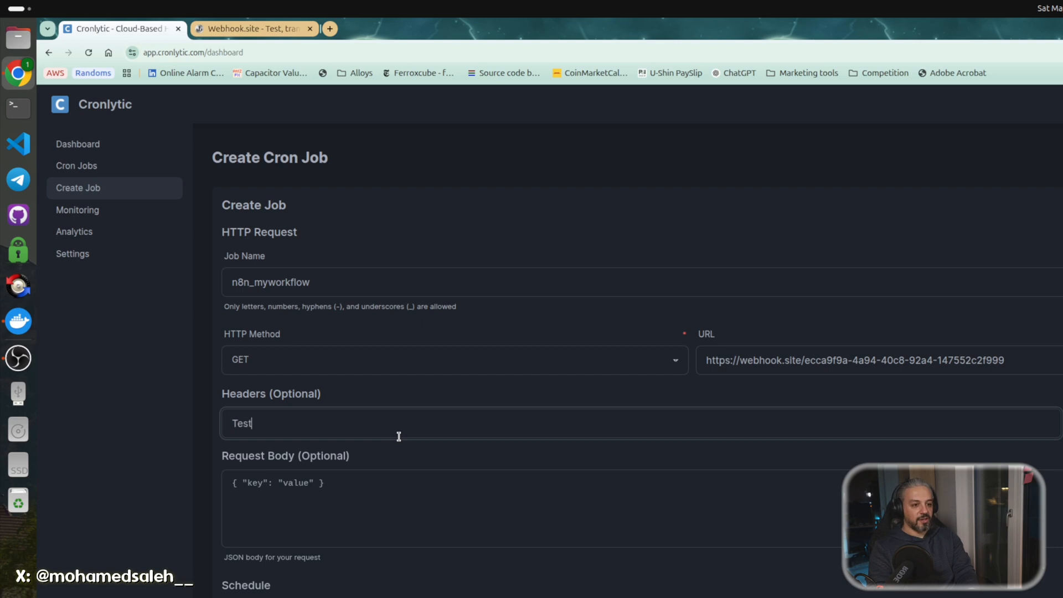
left_click(399, 436)
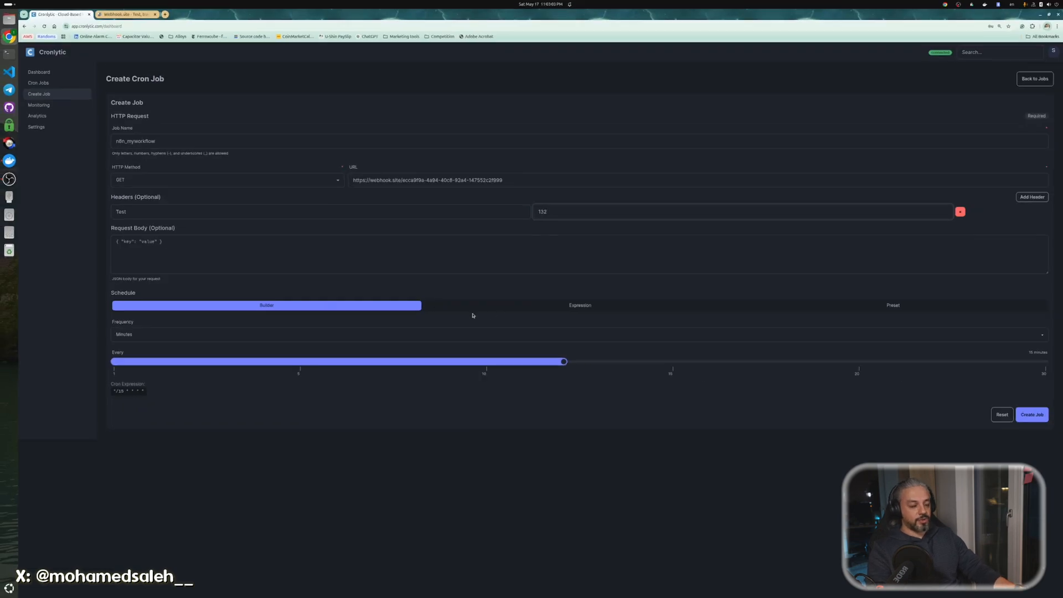
Preview the schedule in the Expression and Preset tabs, then return to the Builder.
left_click(515, 305)
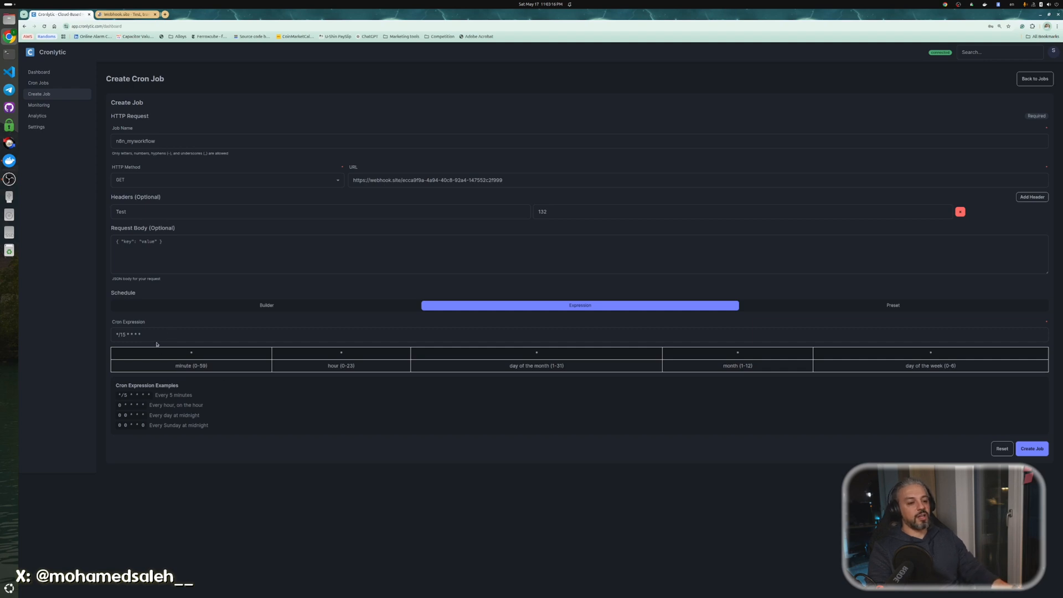
left_click(792, 307)
left_click(234, 336)
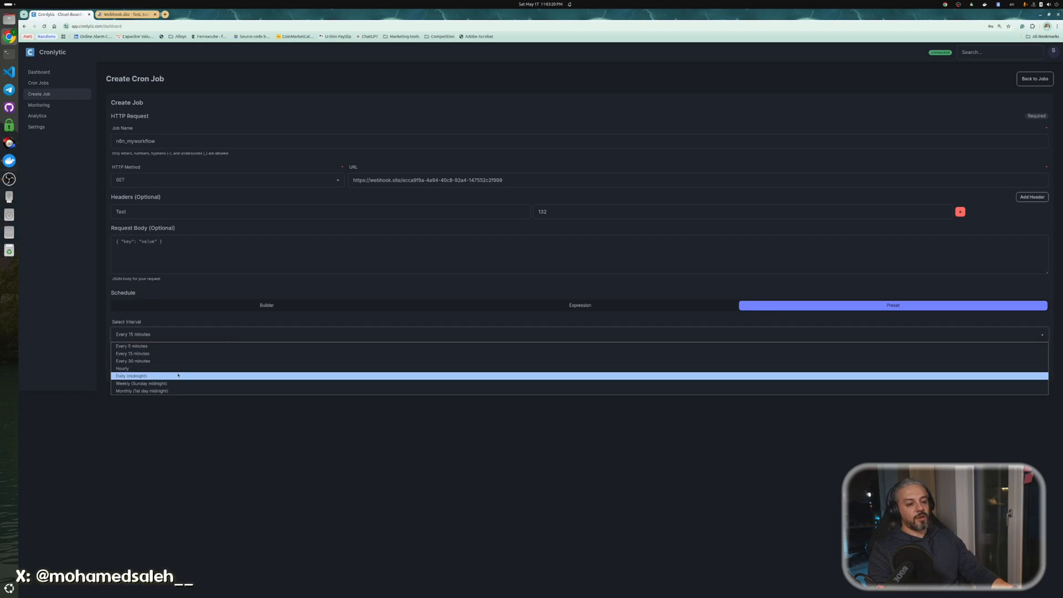
left_click(239, 316)
left_click(322, 304)
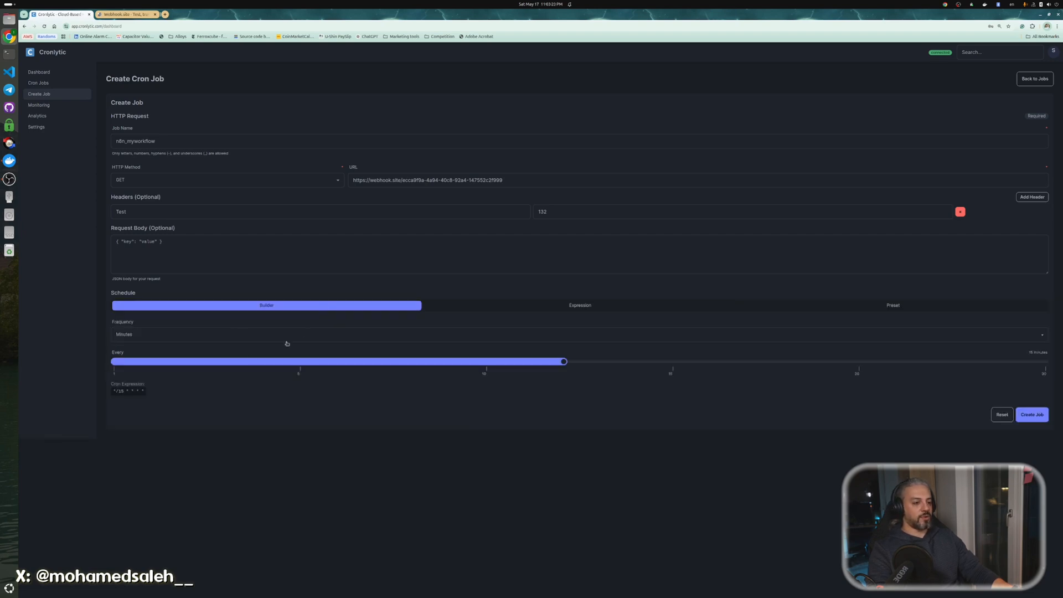
After briefly trying weekly Monday 7:00 AM, set the frequency to every 1 minute.
left_click(233, 335)
left_click(233, 335)
left_click(202, 336)
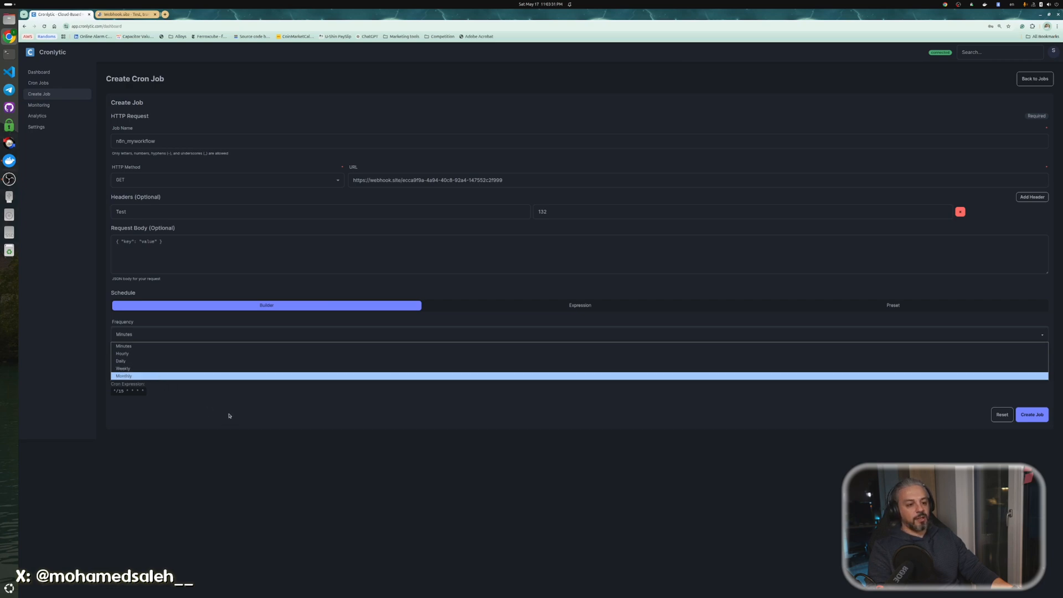
left_click(156, 369)
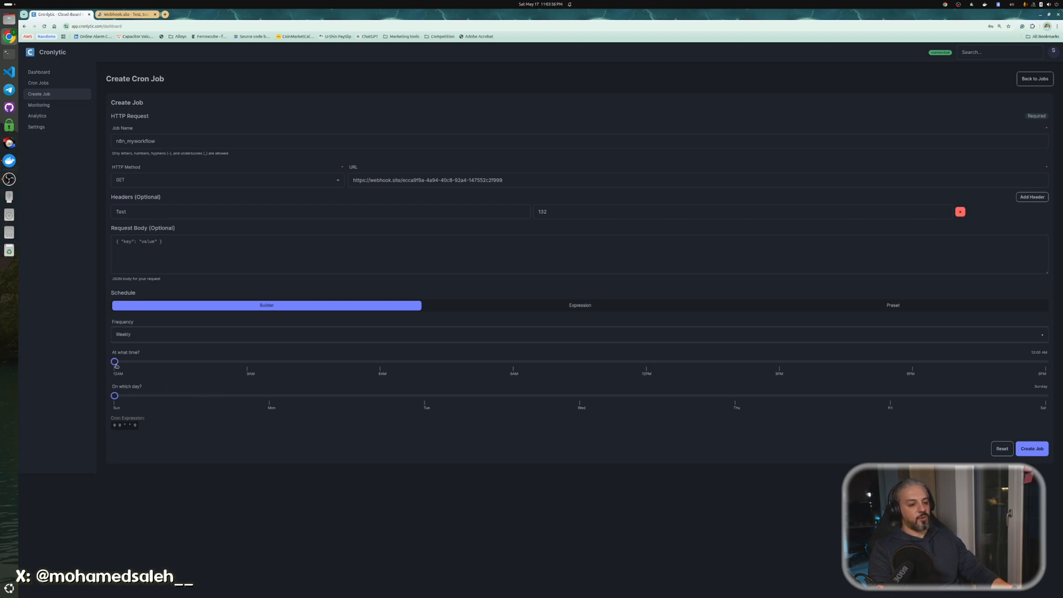
left_click_drag(116, 365, 385, 367)
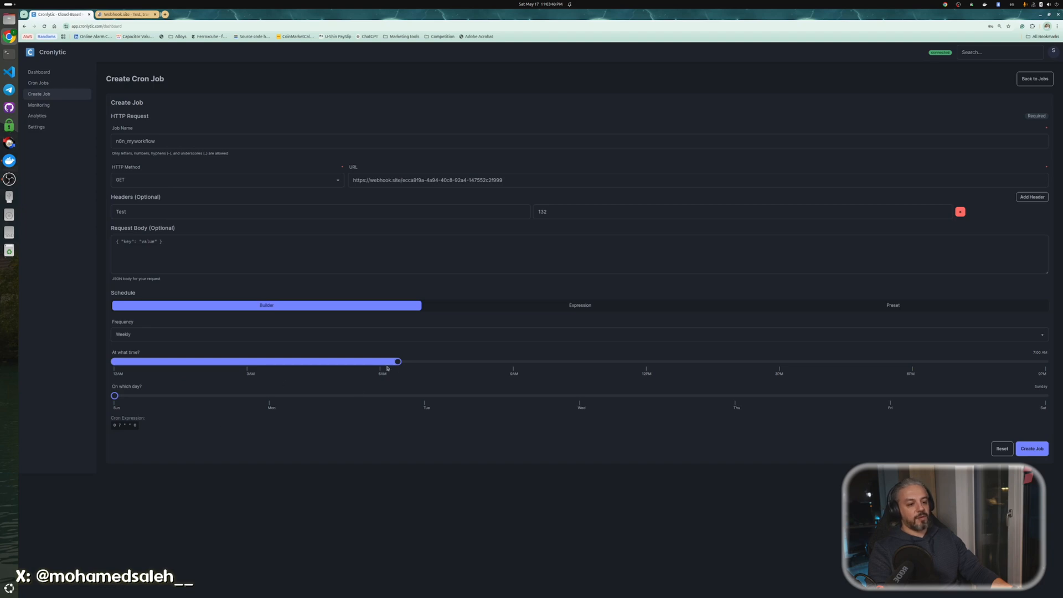
left_click(270, 401)
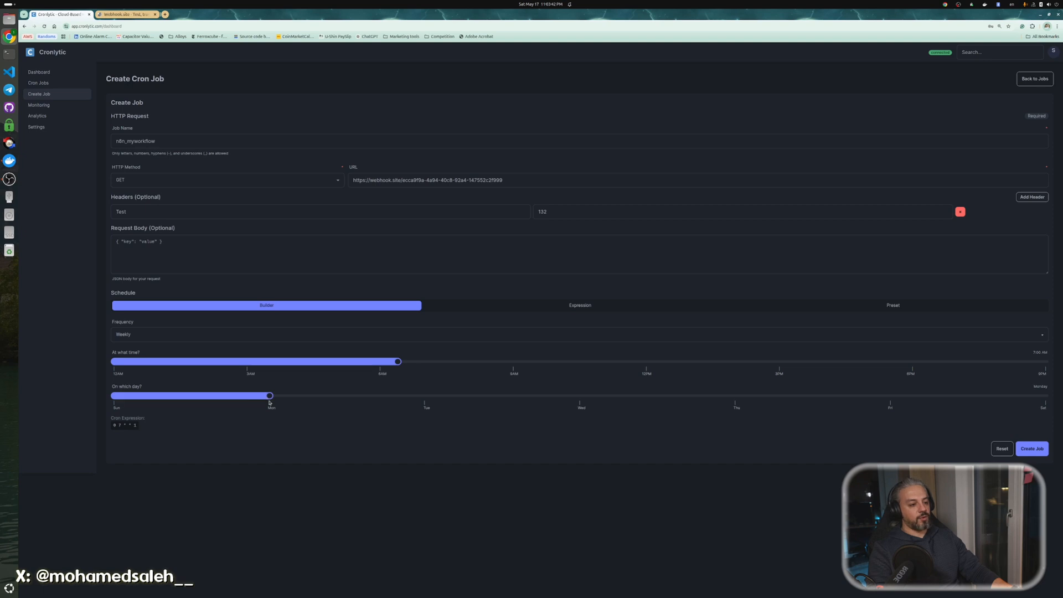
left_click(175, 339)
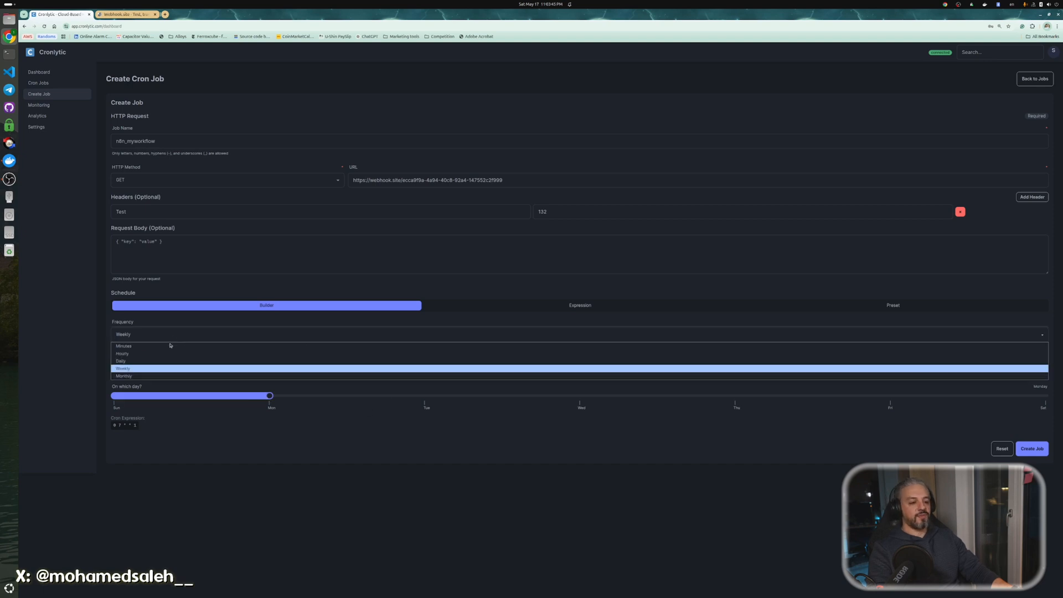
left_click(156, 345)
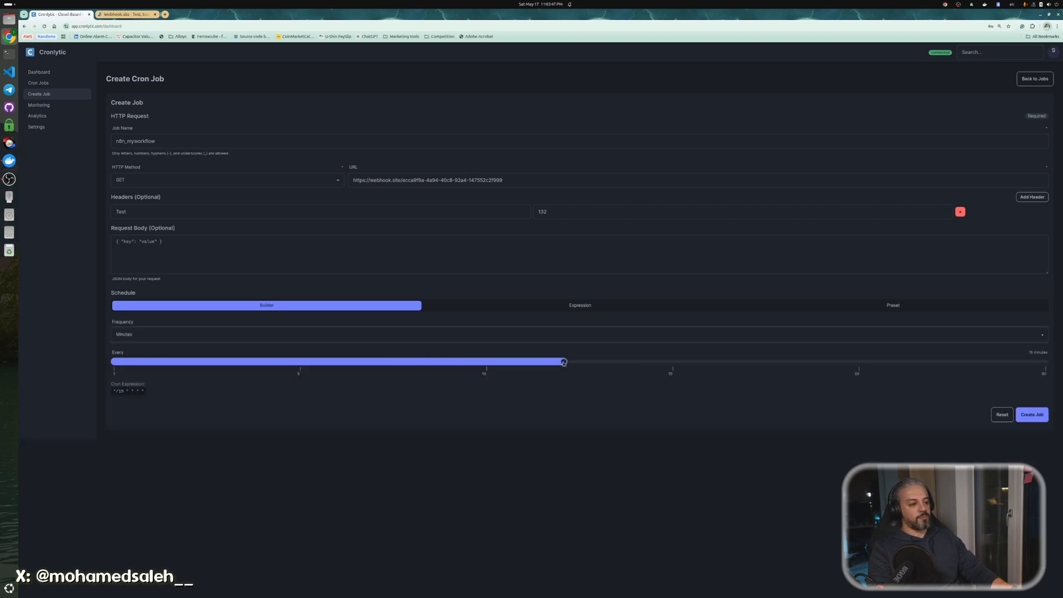
left_click_drag(564, 363, 128, 362)
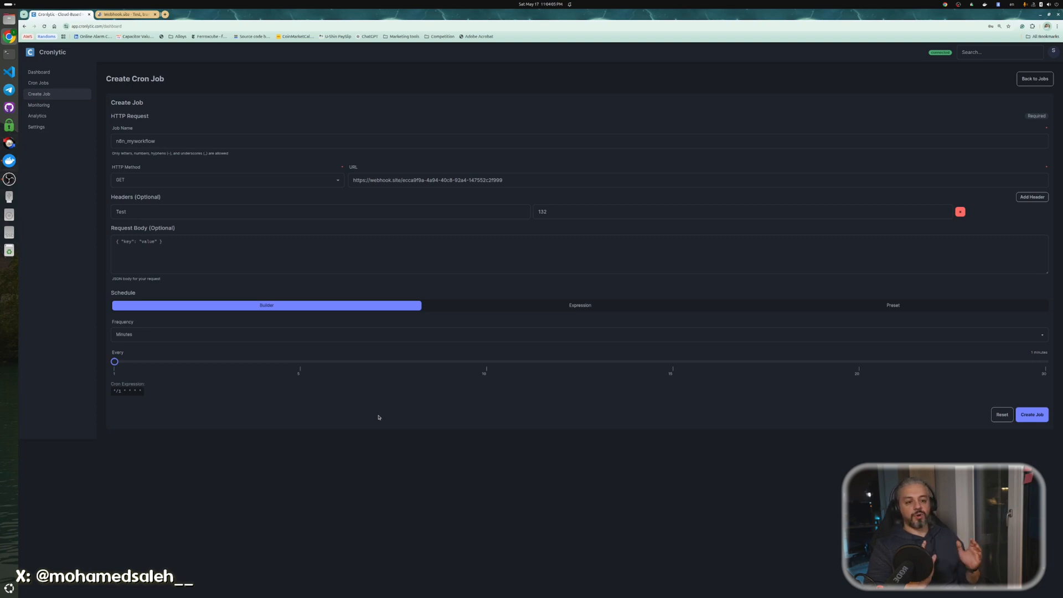
Check the */1 * * * * expression and create the n8n_myworkflow job.
left_click(597, 310)
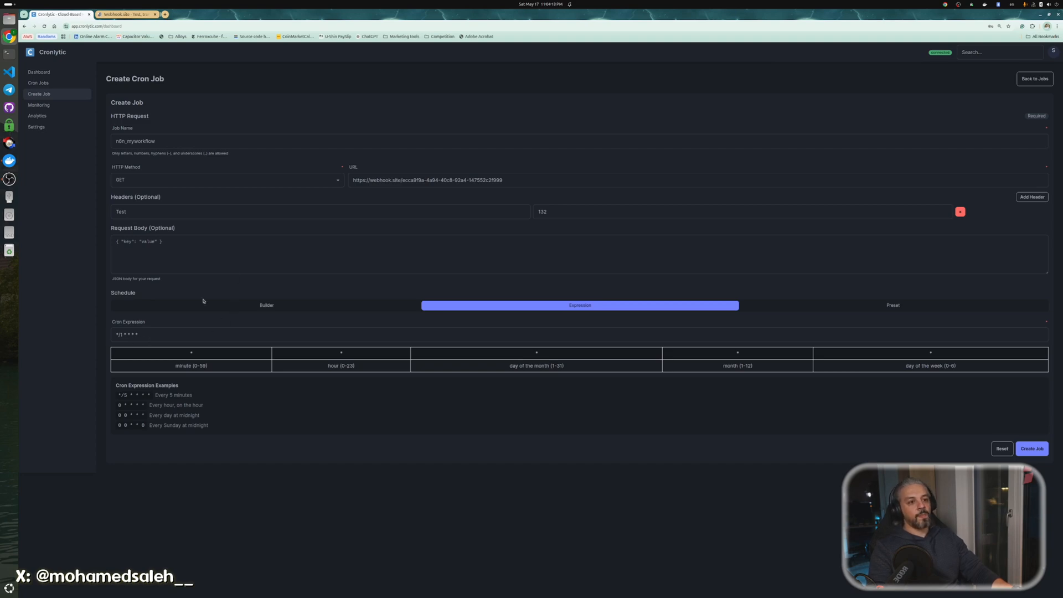
left_click(230, 308)
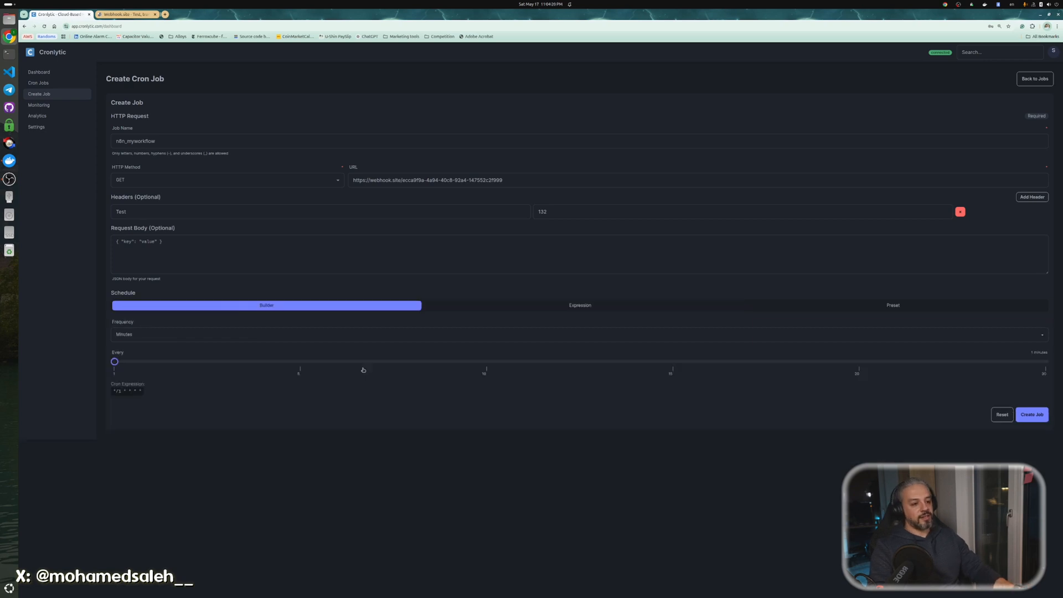
left_click(1032, 414)
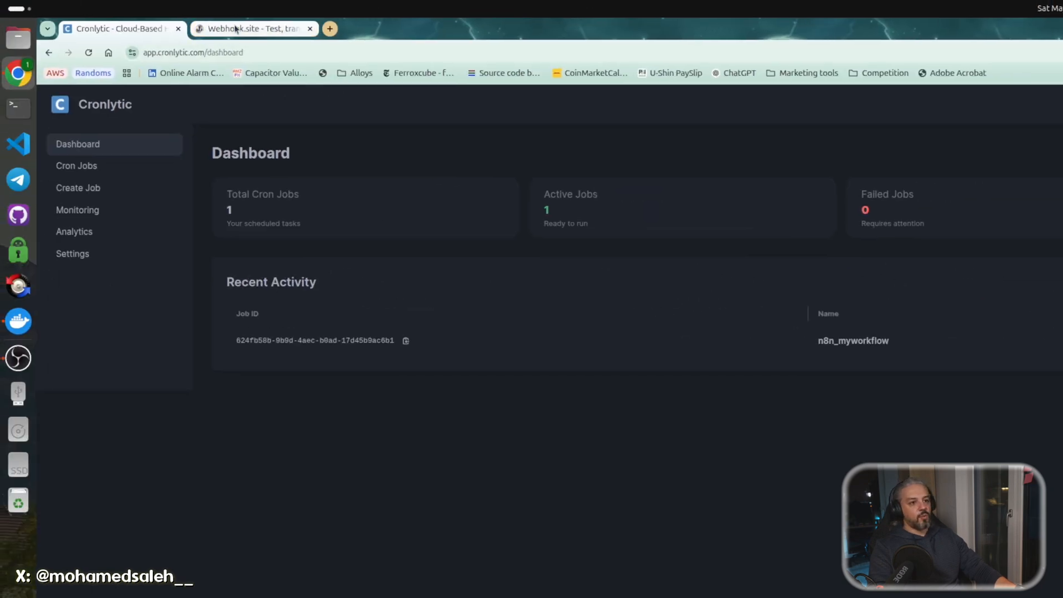
View the Webhook.site inbox showing four GET requests from the scheduled job.
left_click(235, 29)
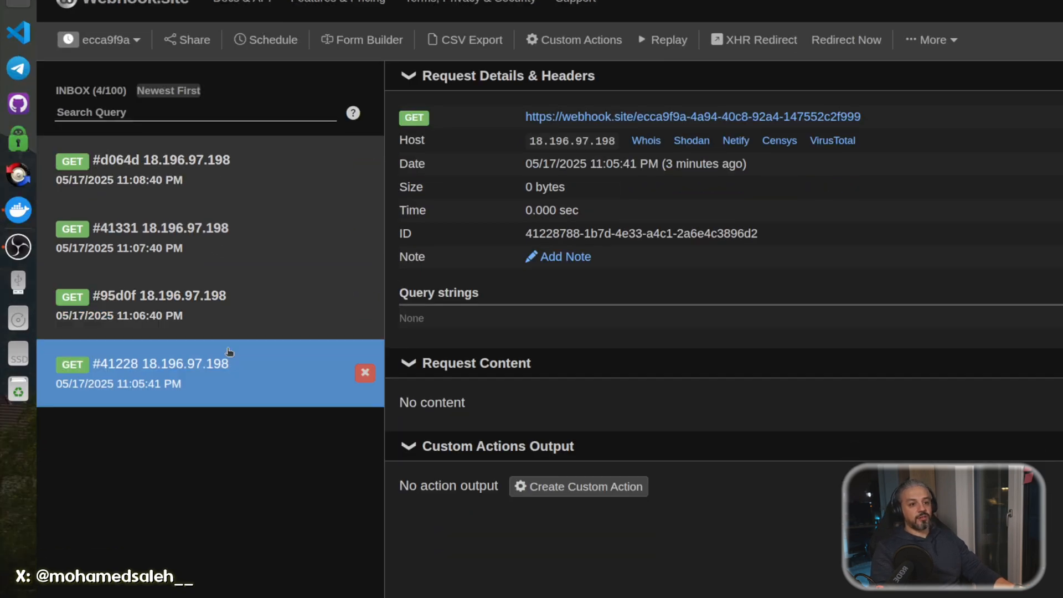
Inspect request #d064d's headers, including test: 132, then return to the Cronlytic dashboard.
left_click(223, 183)
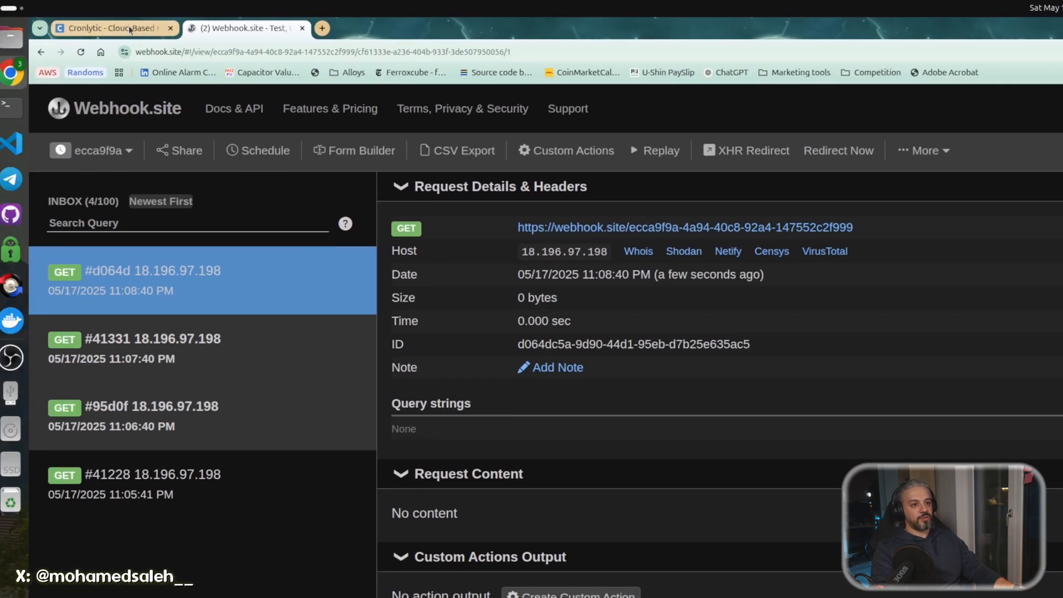
key("ctrl+shift+Tab")
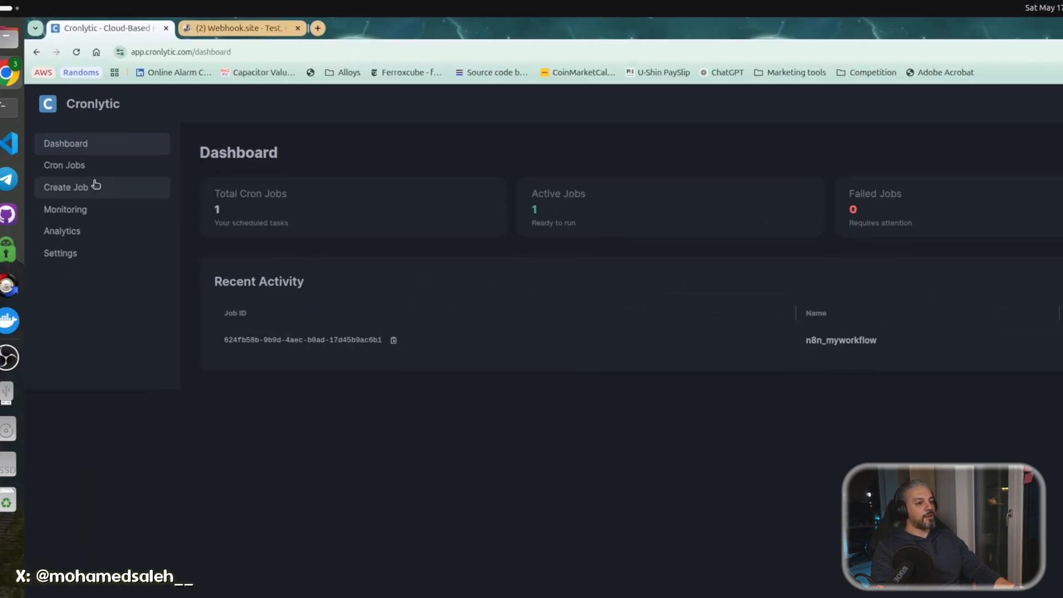
Start a new POST job targeting the pasted webhook.site URL.
left_click(94, 187)
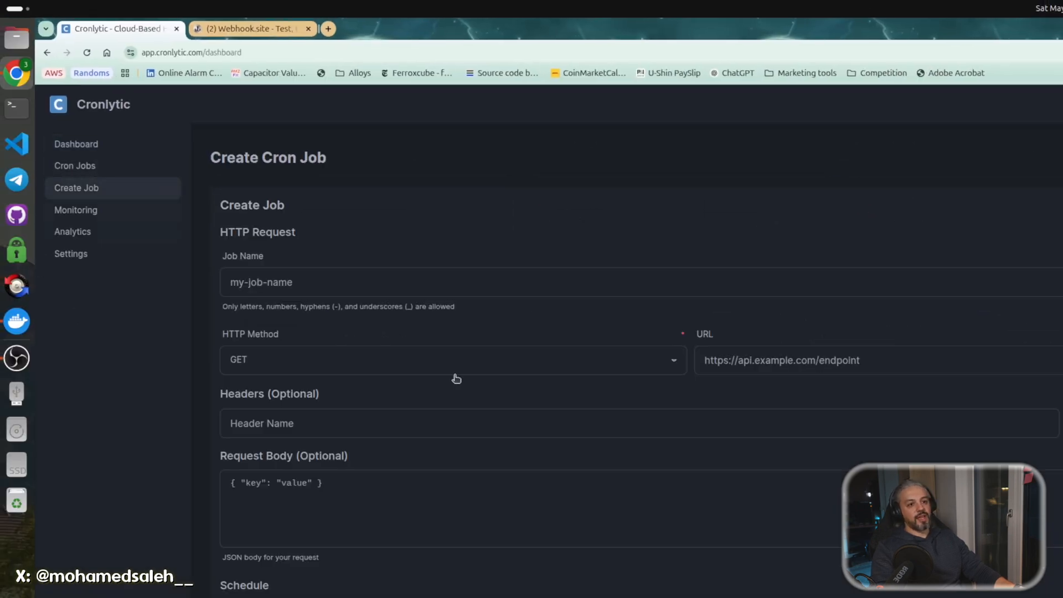
left_click(482, 359)
left_click(401, 393)
left_click(823, 360)
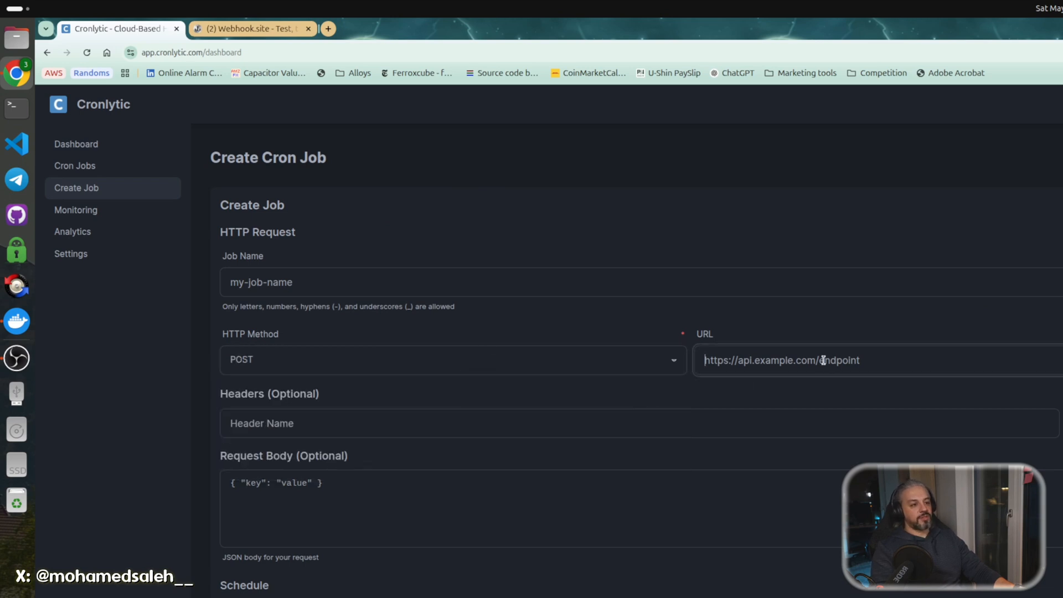
Add the Test_2 header with its value and a YouTube/Hello World JSON body.
left_click(466, 414)
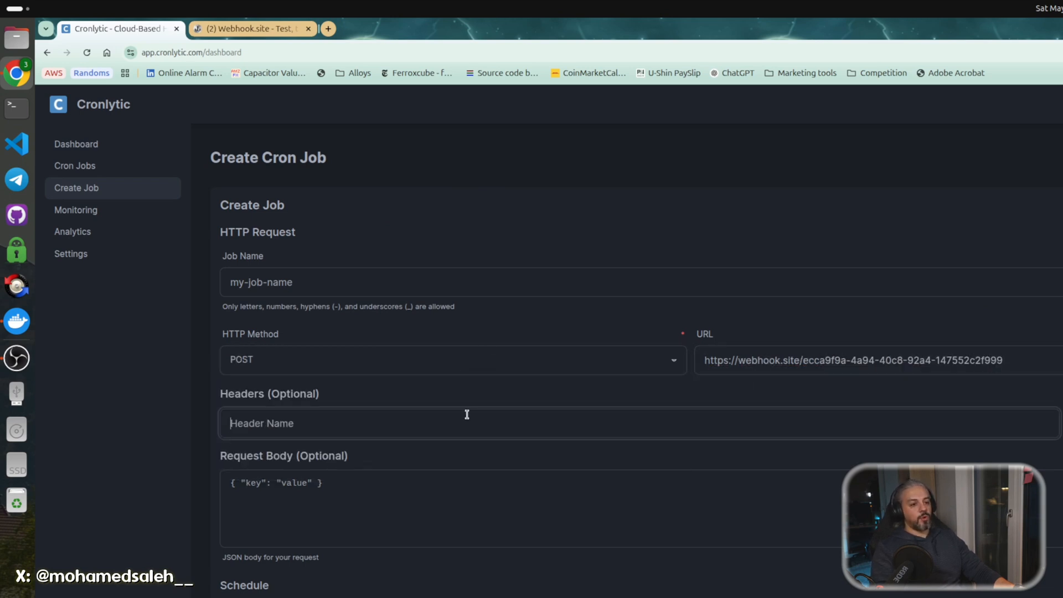
type("Test_2")
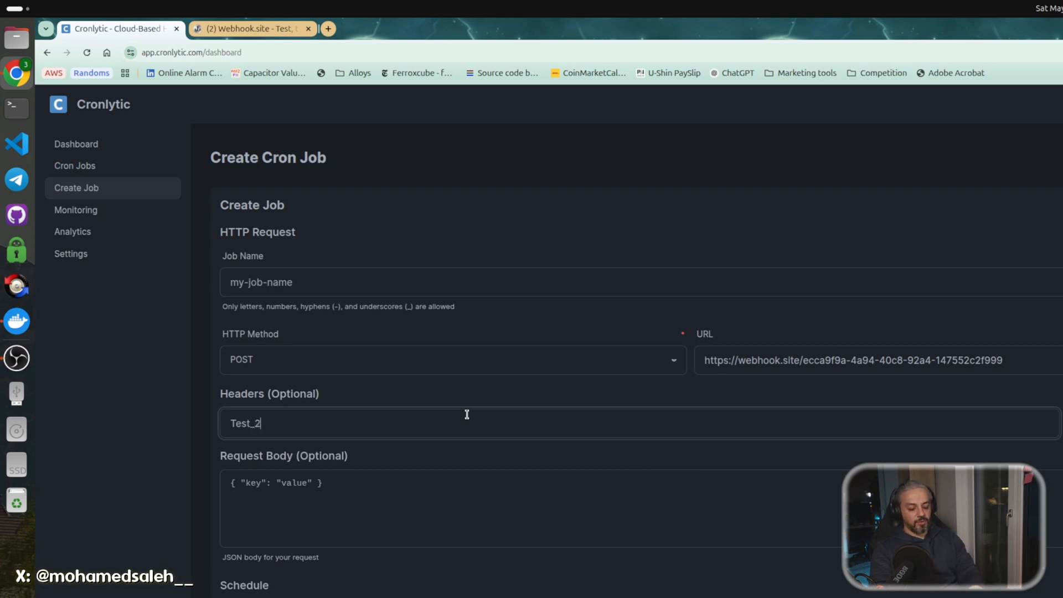
left_click(534, 301)
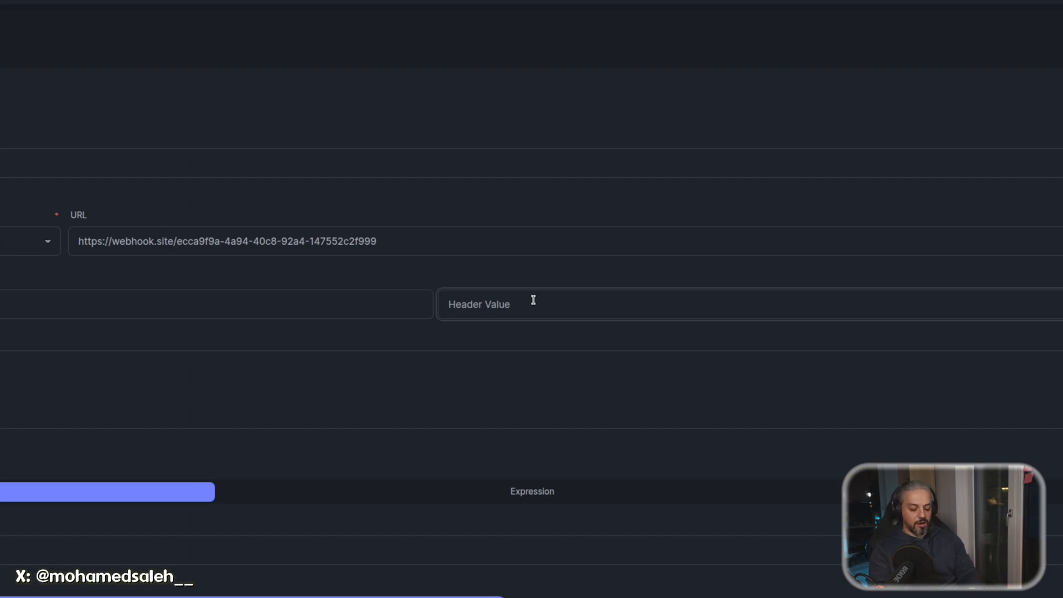
type("Saleh")
left_click(523, 300)
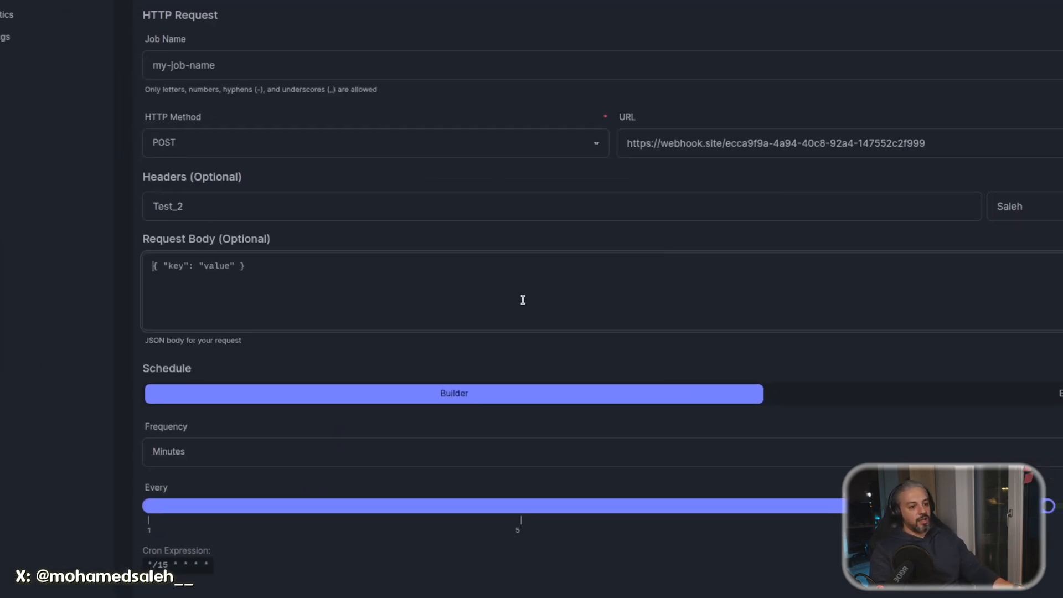
type("{")
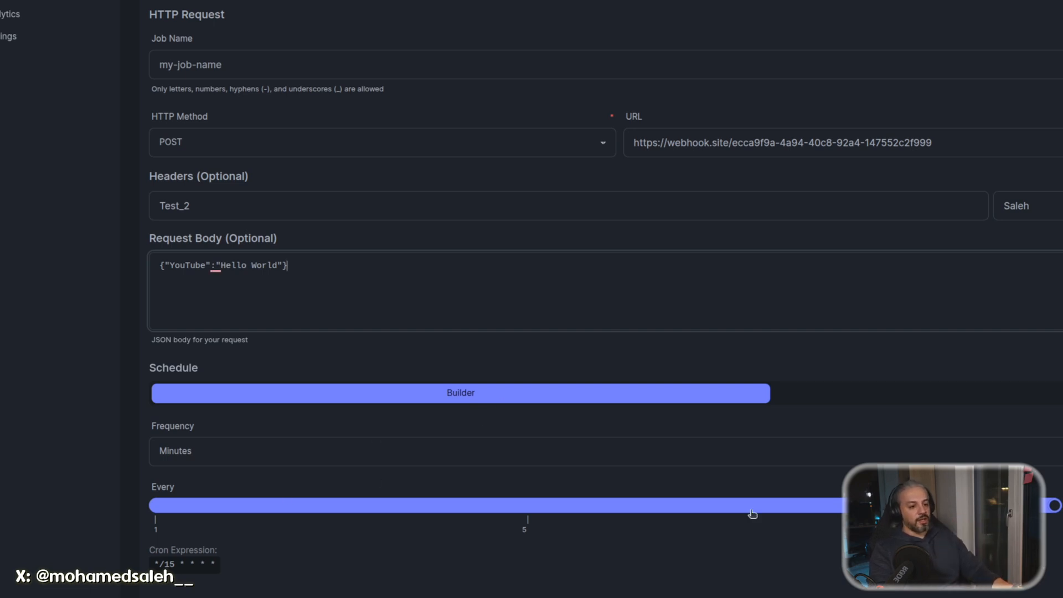
Set the schedule to every 1 minute and name the job Zapier_Job.
left_click_drag(1056, 507, 182, 514)
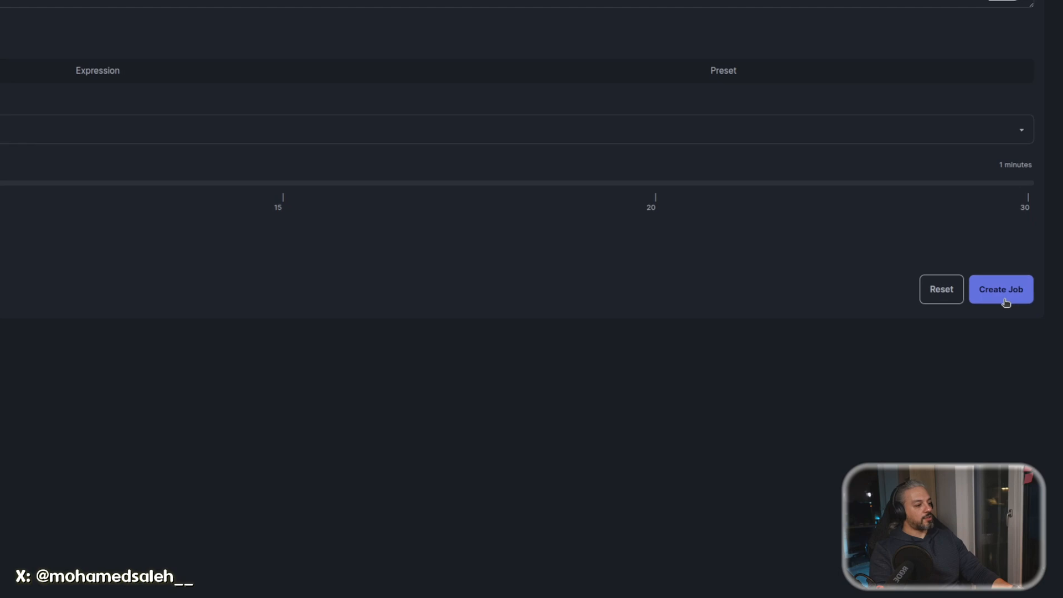
left_click(1006, 302)
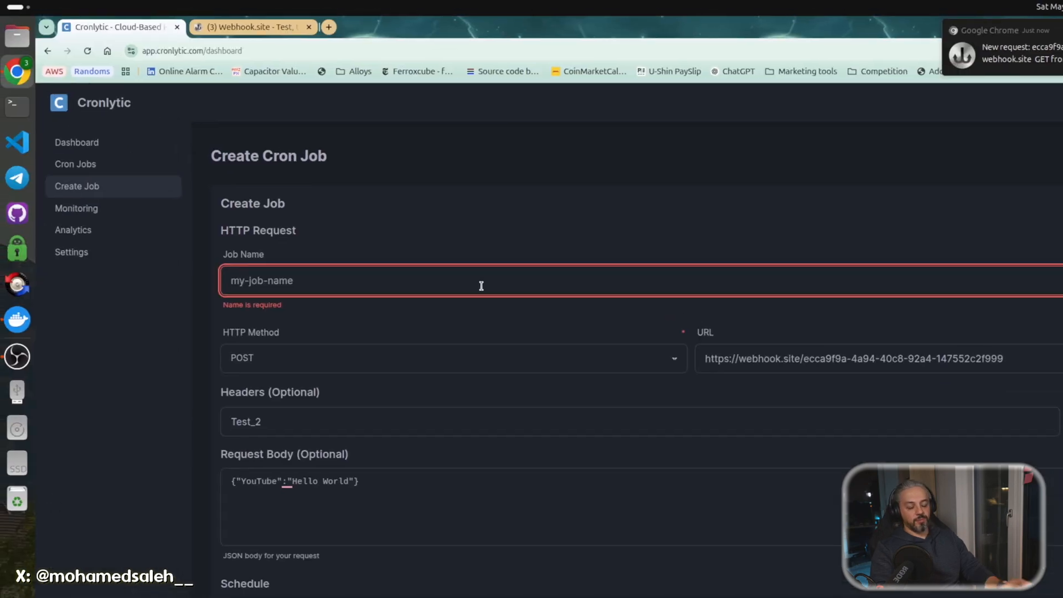
type("Zapier_Job")
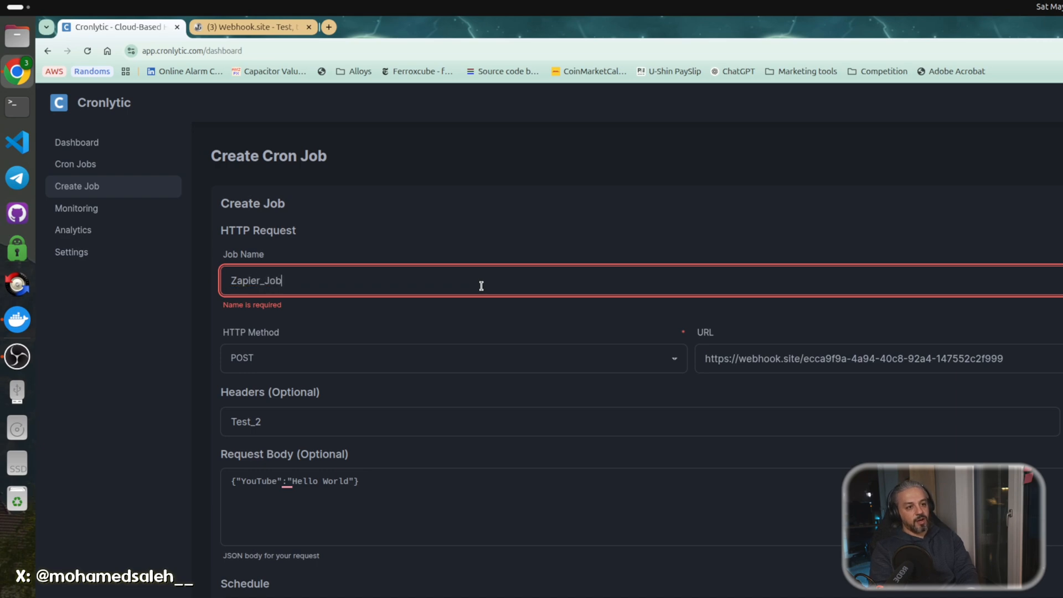
scroll(481, 286, "down", 10)
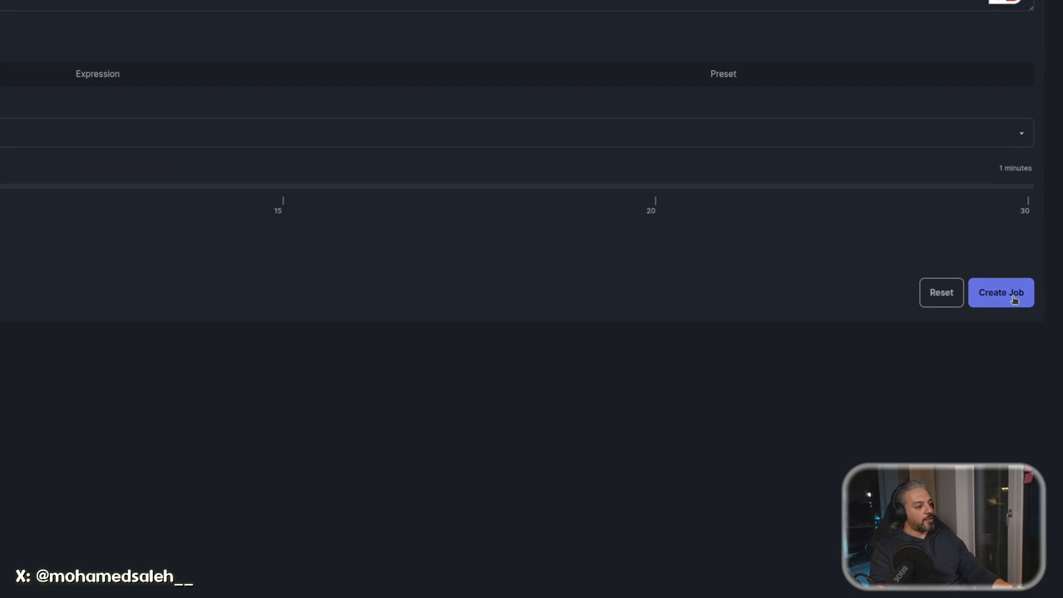
Create the Zapier_Job POST job and confirm it is pending on the dashboard.
left_click(1013, 297)
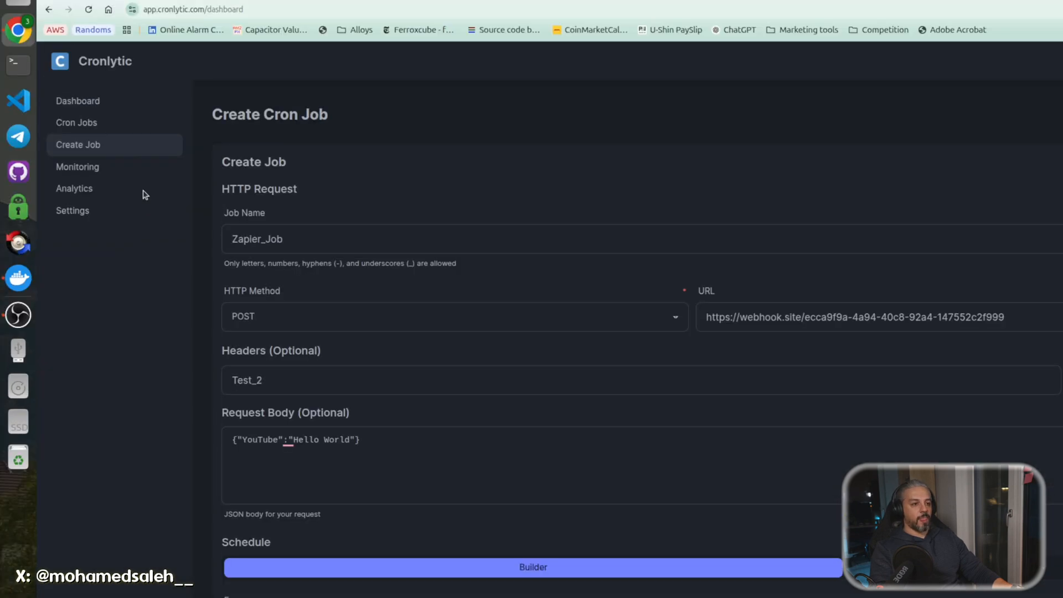
left_click(97, 103)
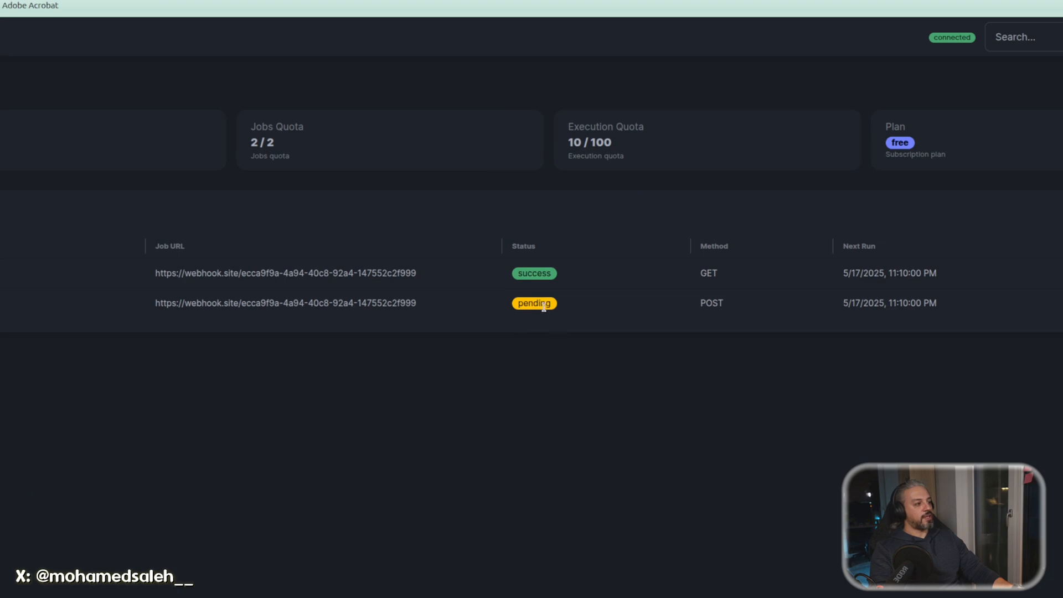
In Webhook.site, inspect requests #239ab and POST #9a64a with header test-2 and body {"YouTube": "Hello World"}.
key("ctrl+Tab")
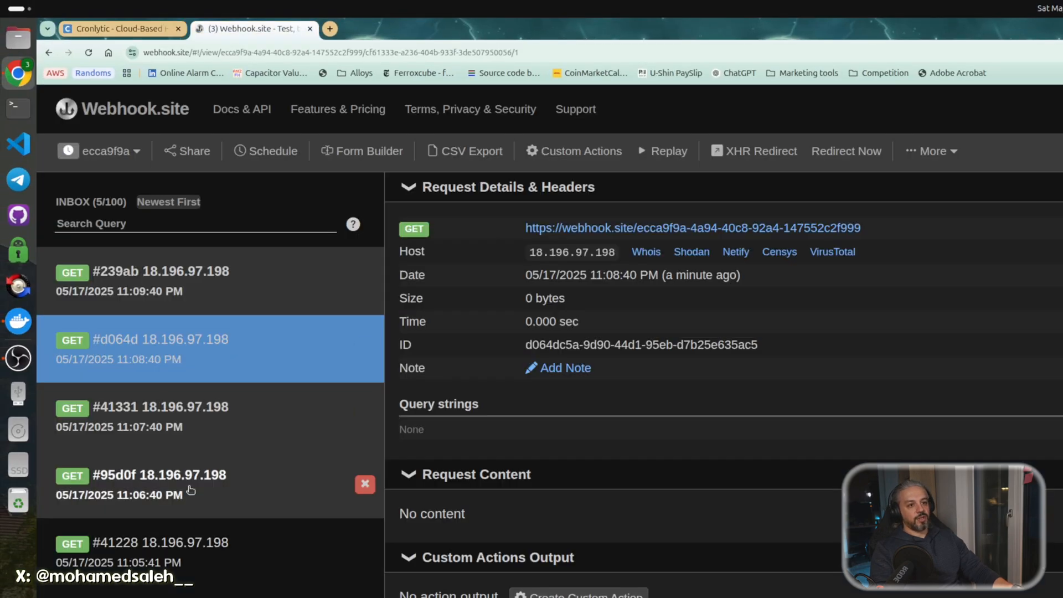
left_click(214, 270)
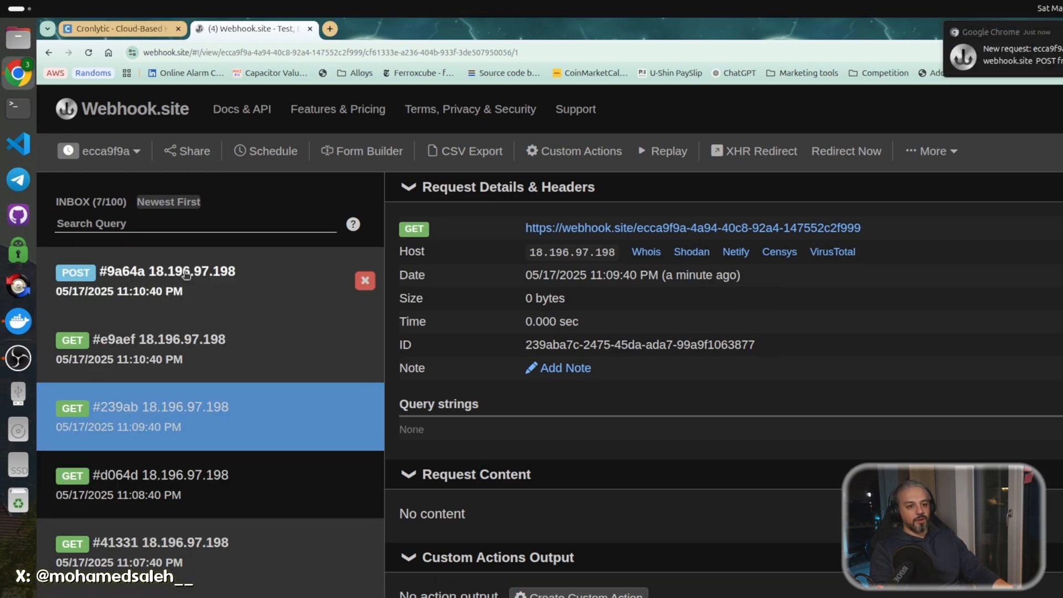
left_click(198, 260)
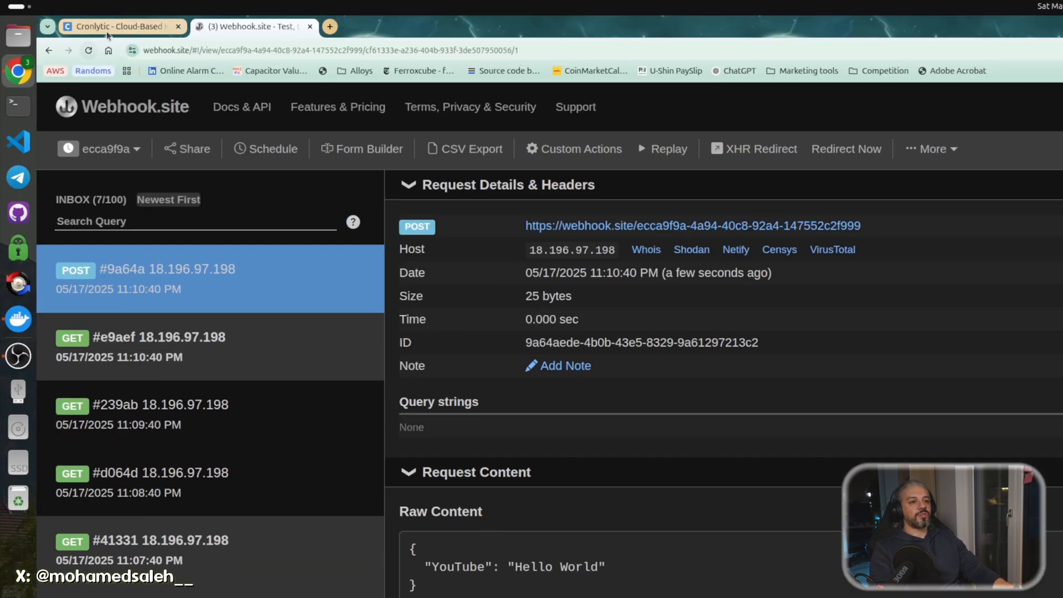
left_click(107, 32)
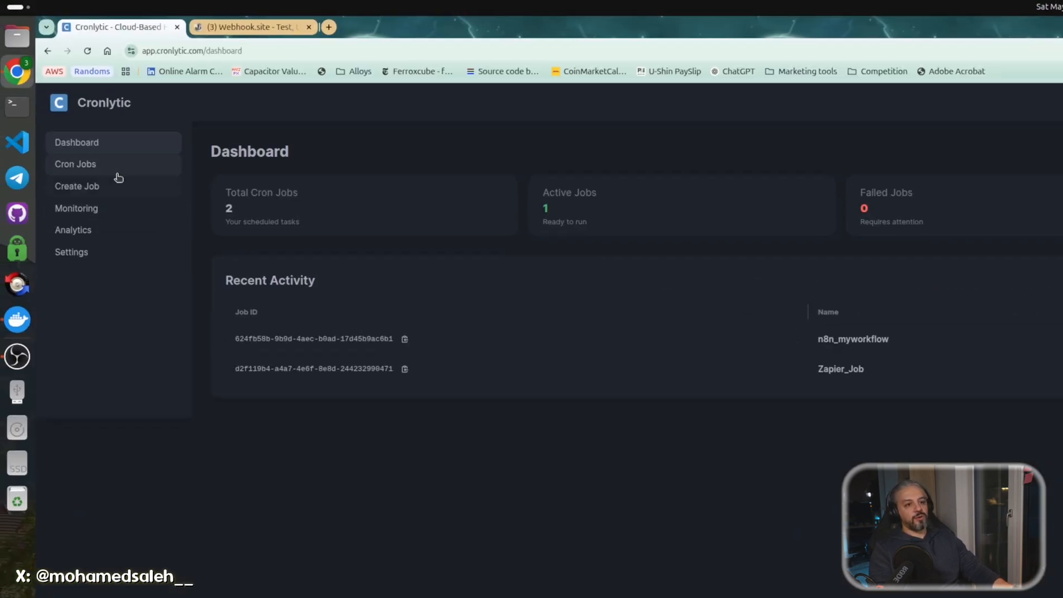
Refresh the Cron Jobs list and pause the n8n_myworkflow GET job, leaving its settings unchanged.
left_click(118, 172)
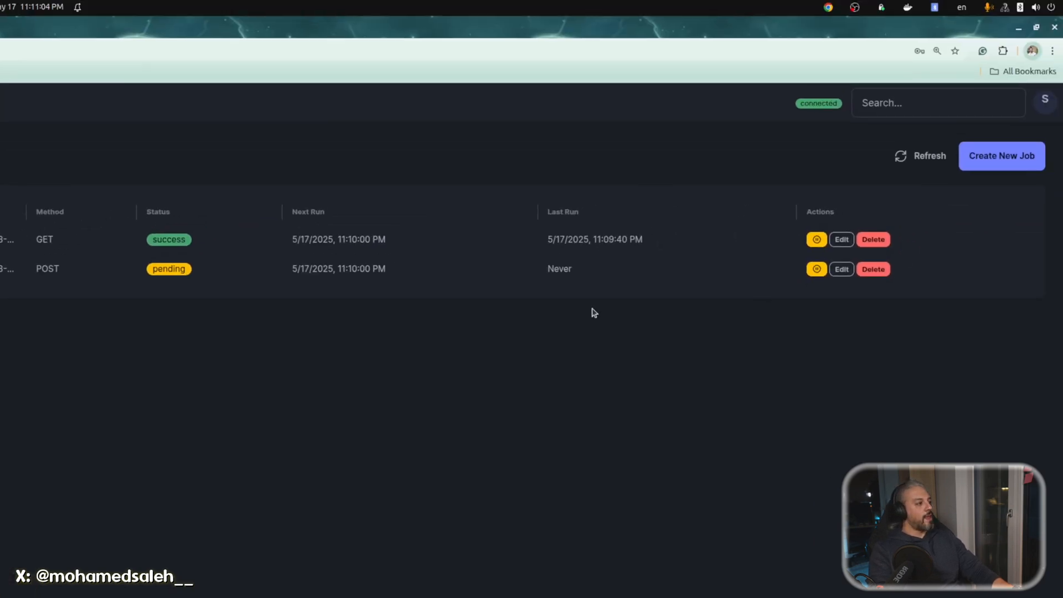
left_click(900, 157)
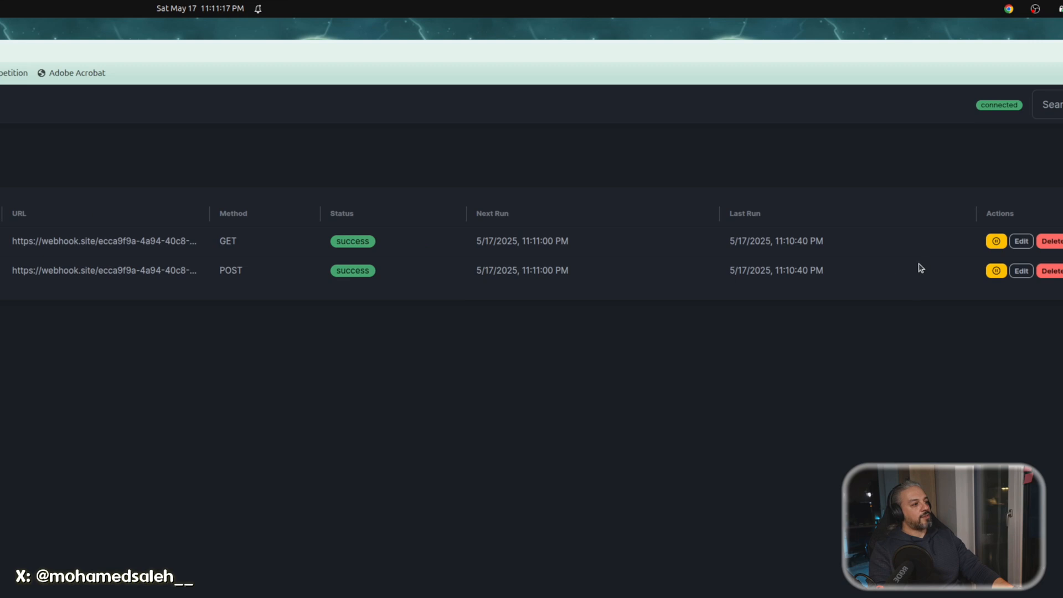
left_click(815, 242)
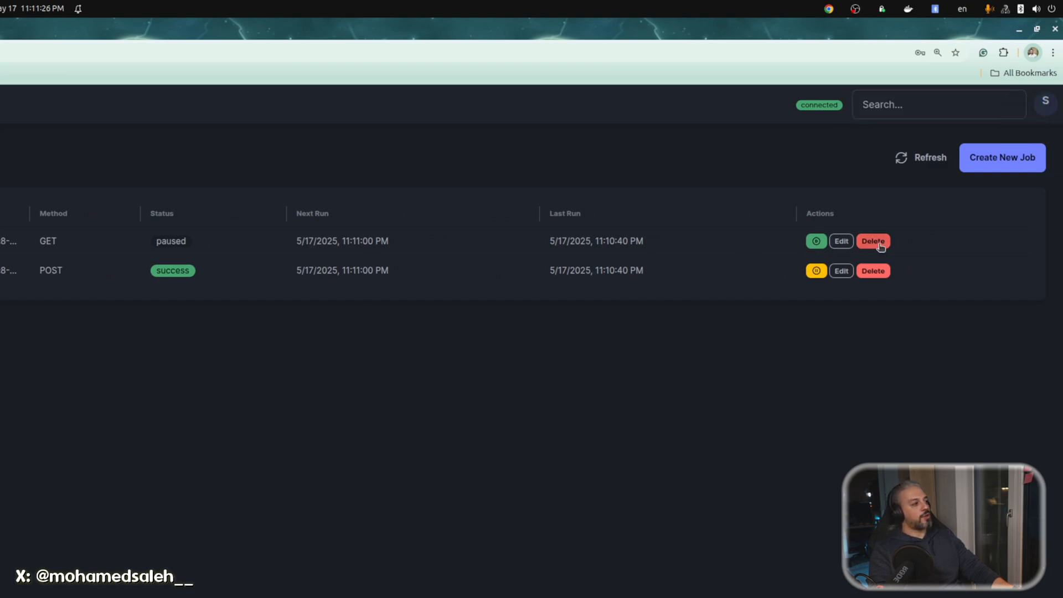
left_click(841, 241)
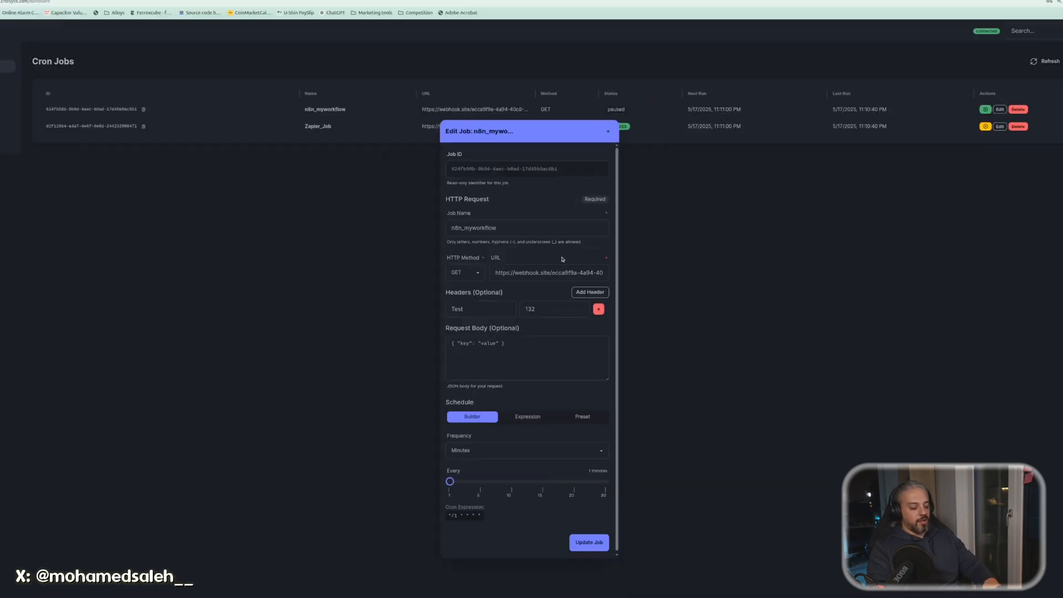
left_click(607, 140)
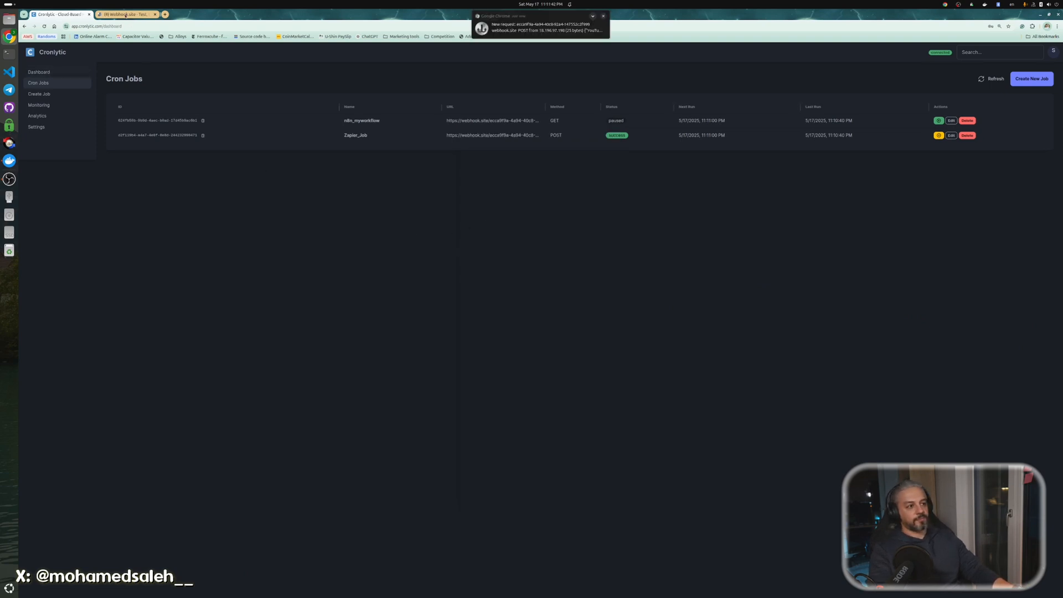
Confirm the latest Zapier_Job POST, #14119, arrived at Webhook.site, then return to the jobs list.
left_click(125, 14)
left_click(147, 139)
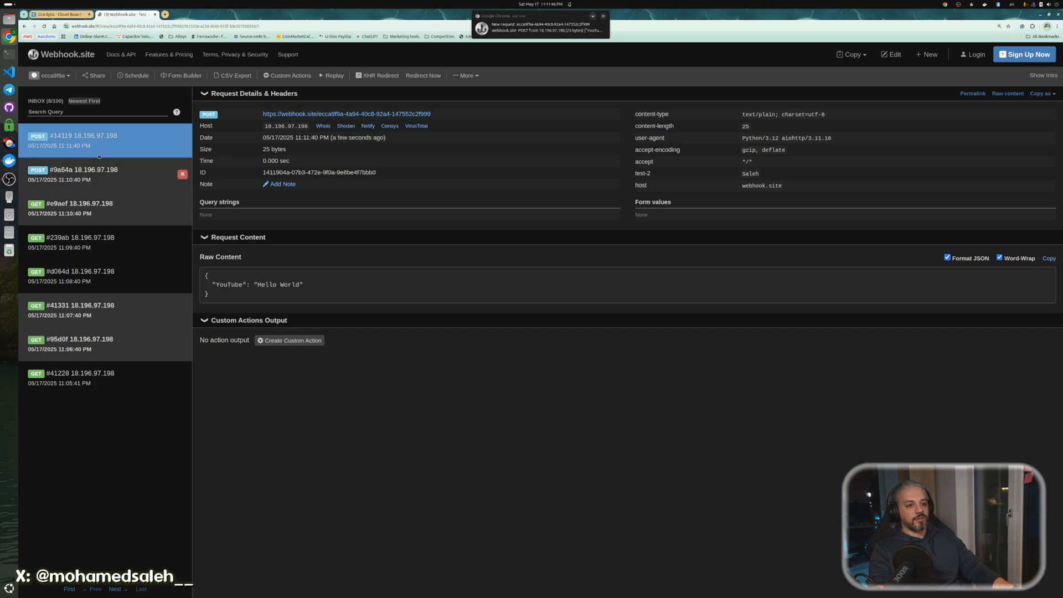
left_click(58, 14)
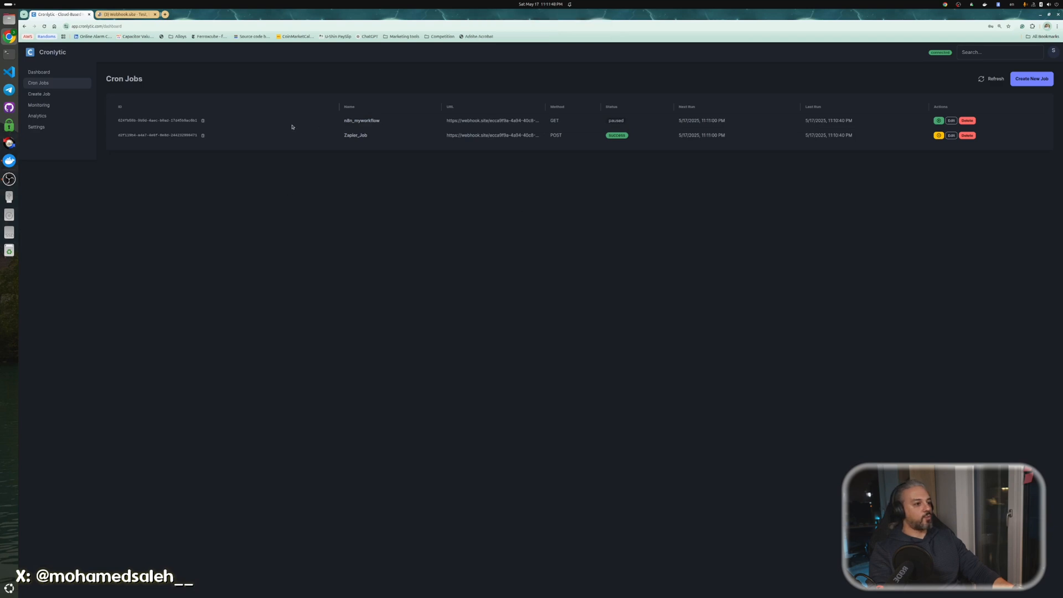